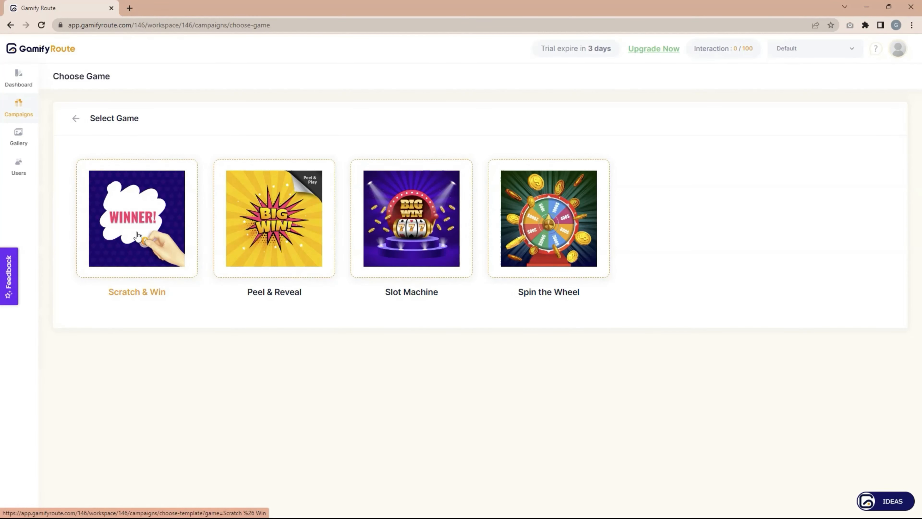
Choose Scratch & Win to list its Blank, Starter, Valentine, Hotel, Merry Christmas and FIFA templates.
left_click(142, 217)
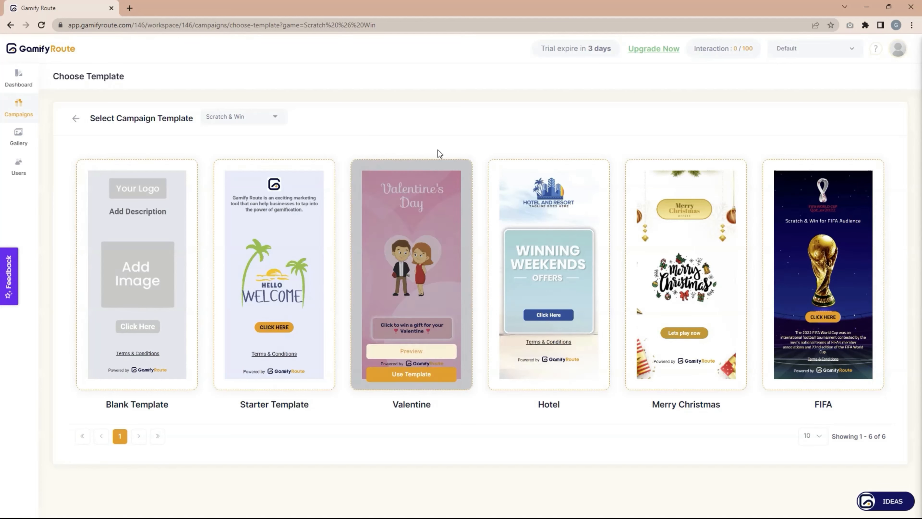
mouse_move(407, 279)
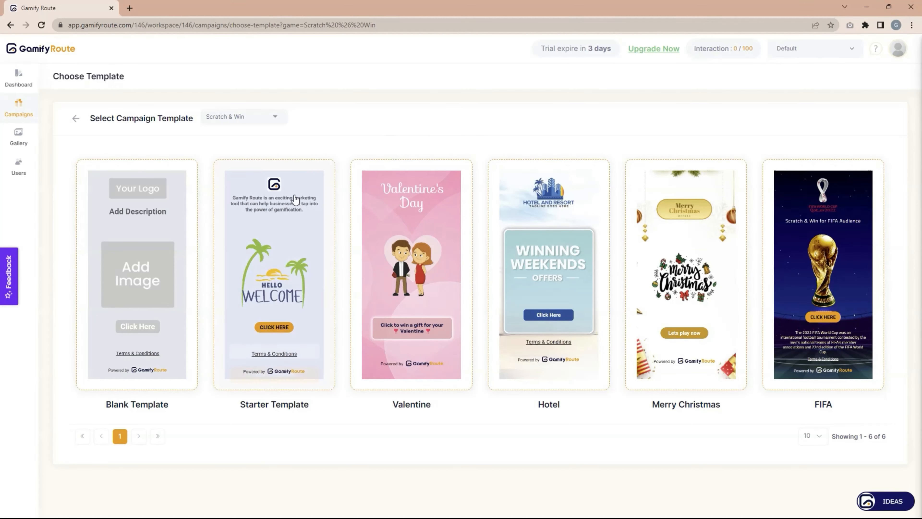
mouse_move(543, 233)
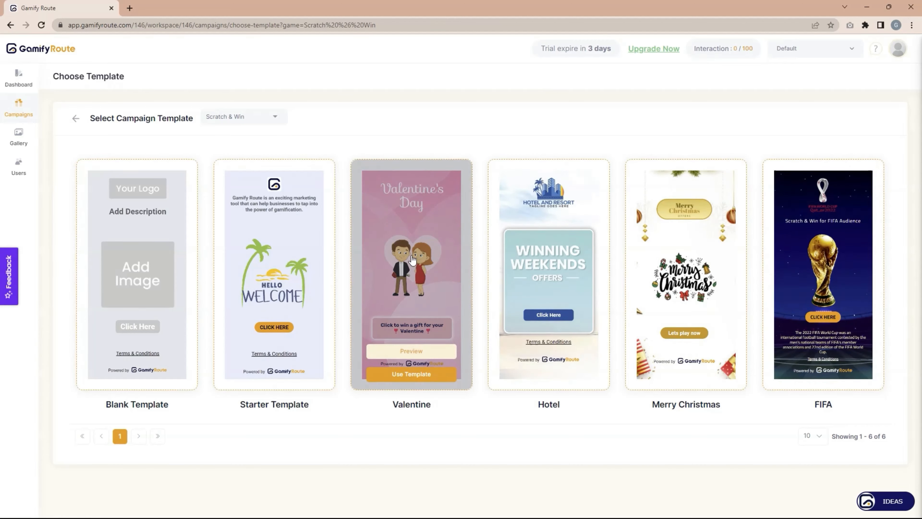
Preview the Valentine template, start the game and submit the player form with an e-mail address.
left_click(414, 352)
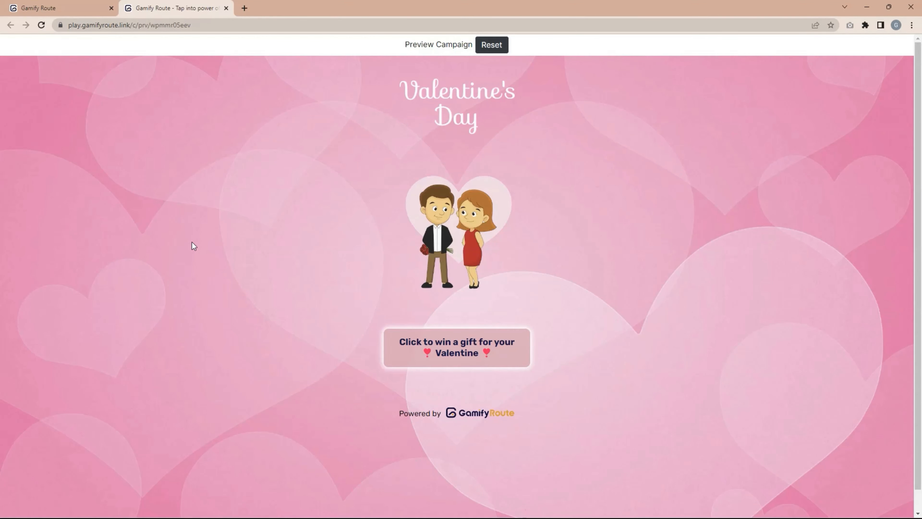
left_click(468, 348)
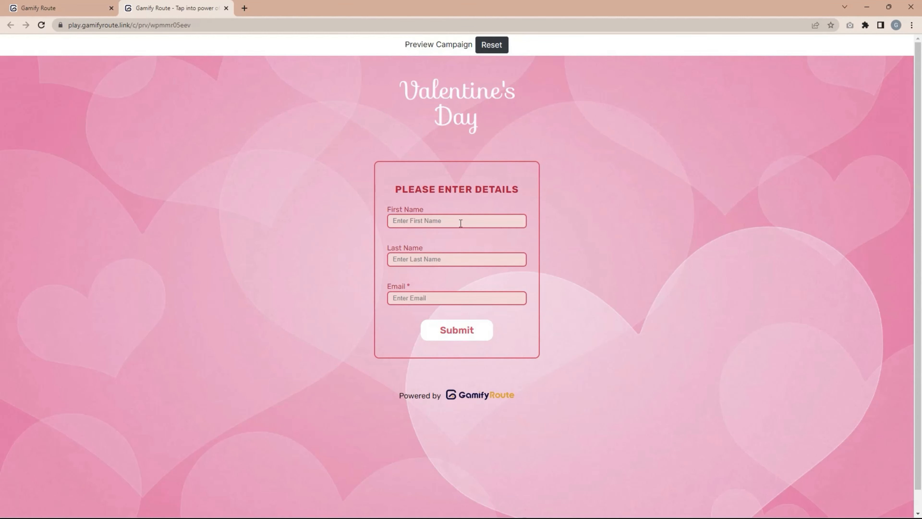
left_click(461, 223)
type("A")
type("A")
type("A")
type("A@aa")
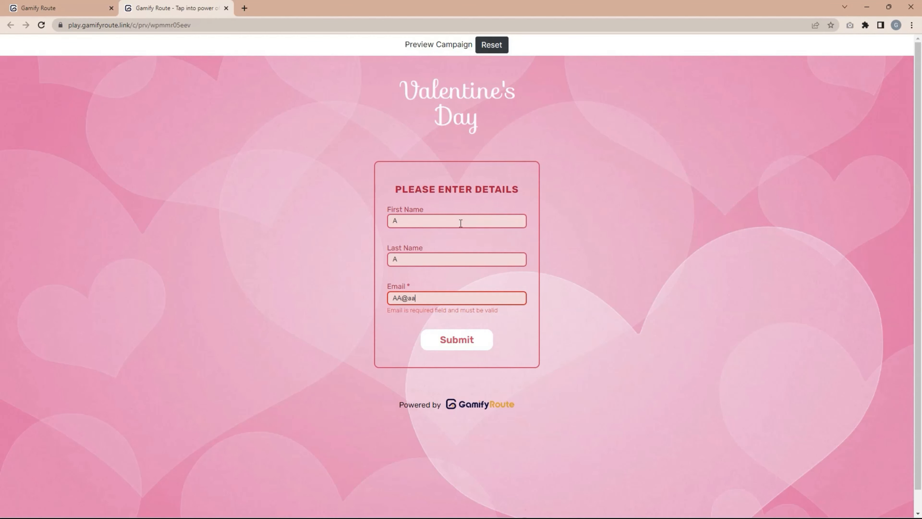
type(".com")
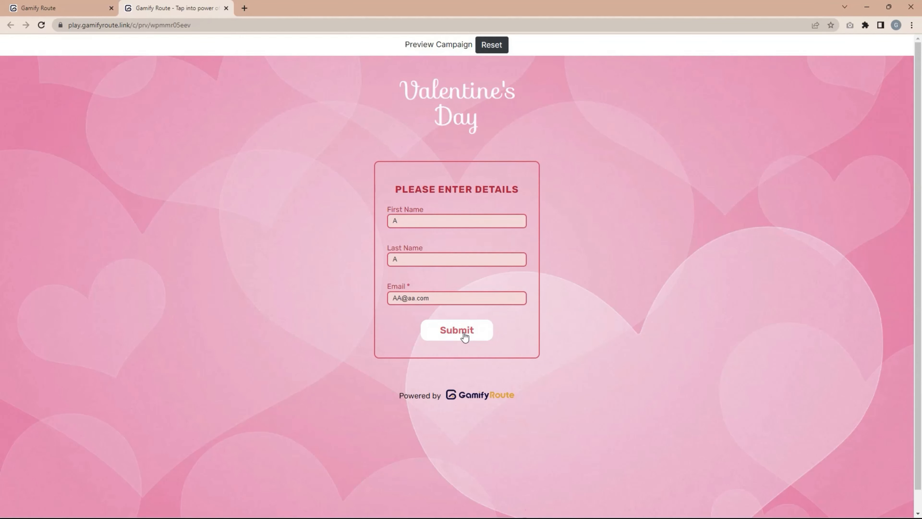
left_click(464, 333)
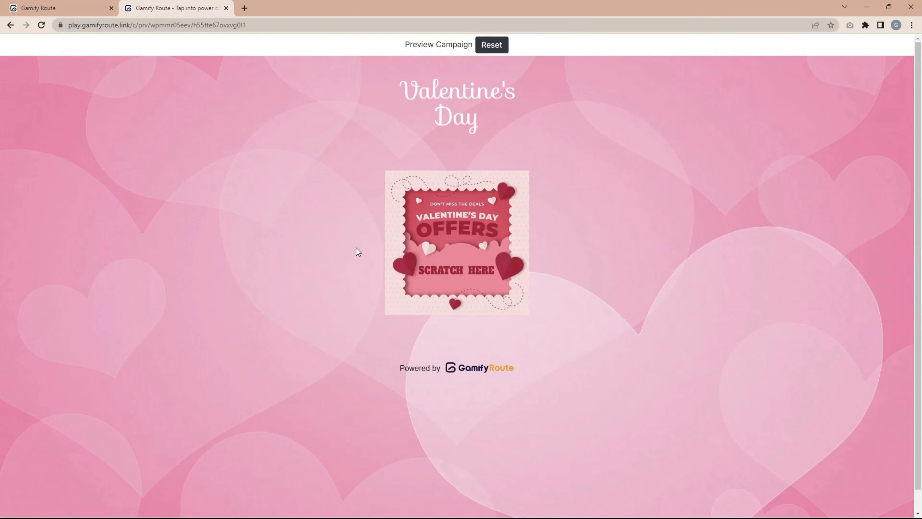
Scratch the card to win 50% OFF, then reset the preview and close it.
mouse_move(488, 225)
left_mouse_down()
mouse_move(496, 222)
mouse_move(475, 223)
mouse_move(470, 260)
mouse_move(420, 283)
mouse_move(446, 279)
left_mouse_up()
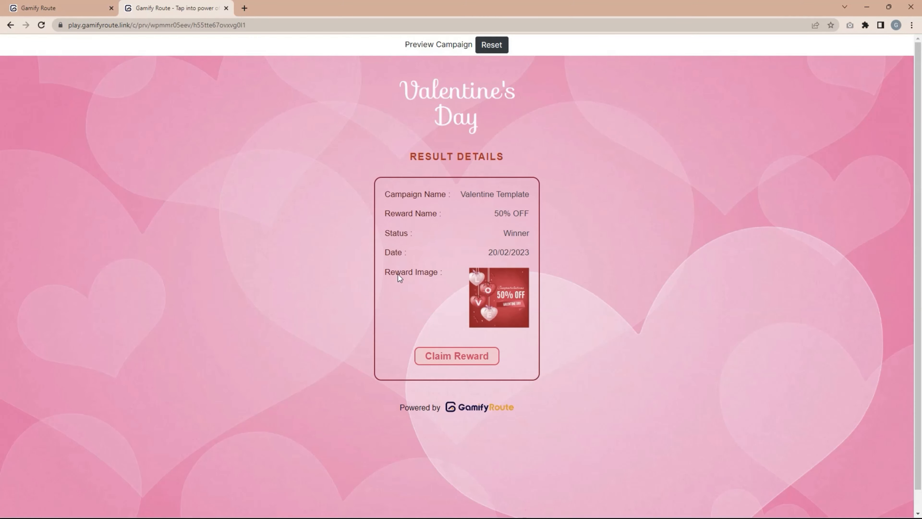
left_click(486, 53)
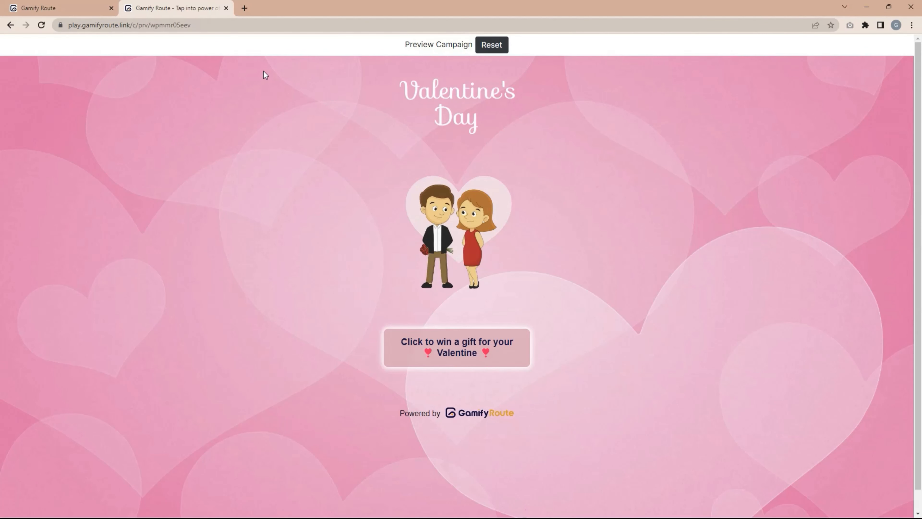
left_click(227, 8)
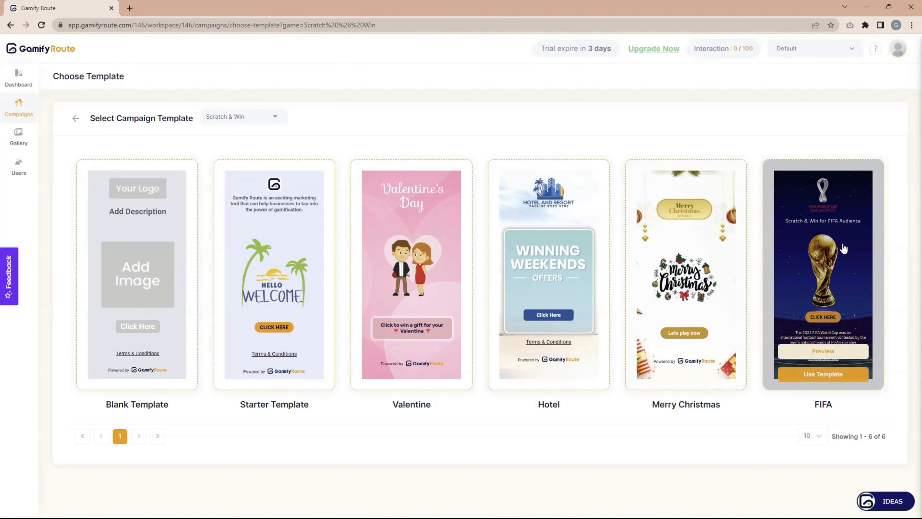
mouse_move(414, 348)
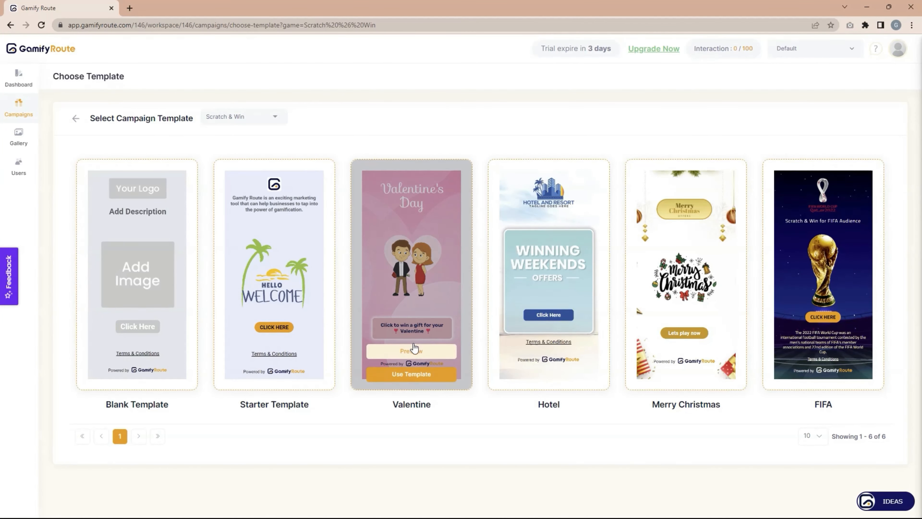
mouse_move(124, 264)
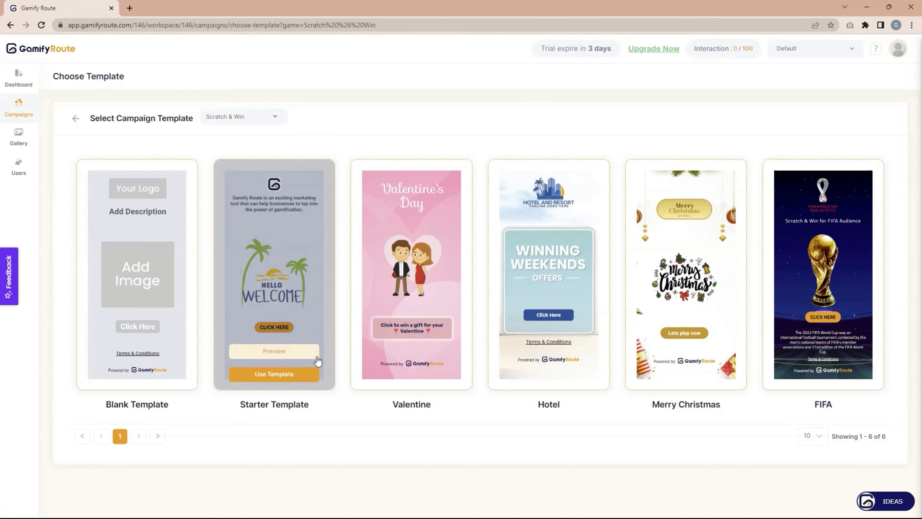
Start a campaign from the Starter Template named 'First Demo' in the Default folder.
left_click(275, 375)
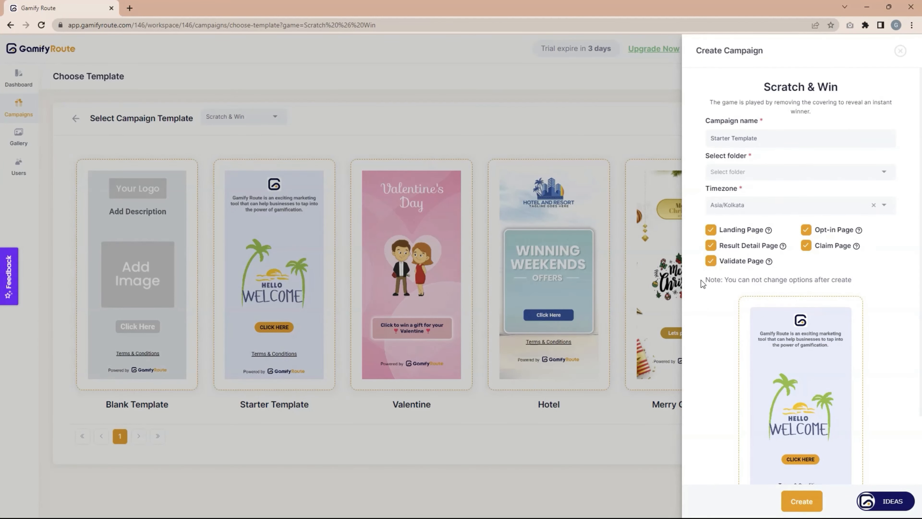
triple_click(775, 139)
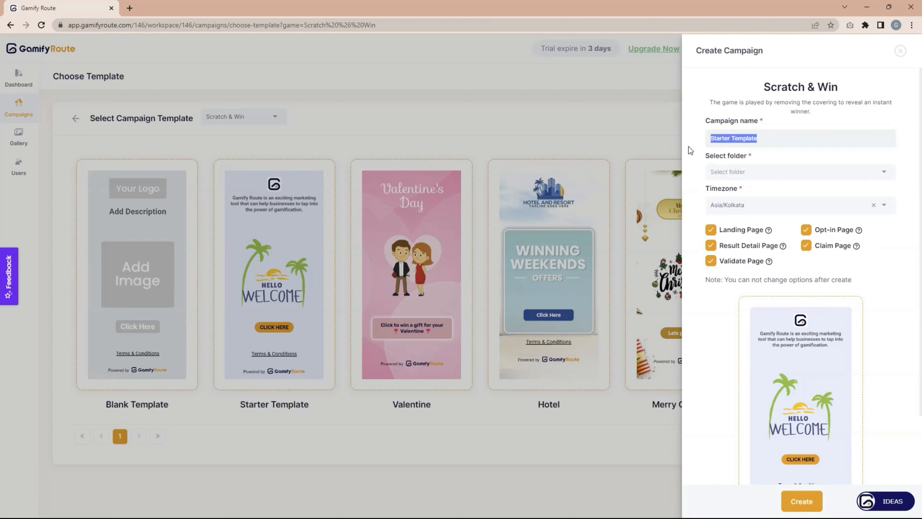
type("Fi")
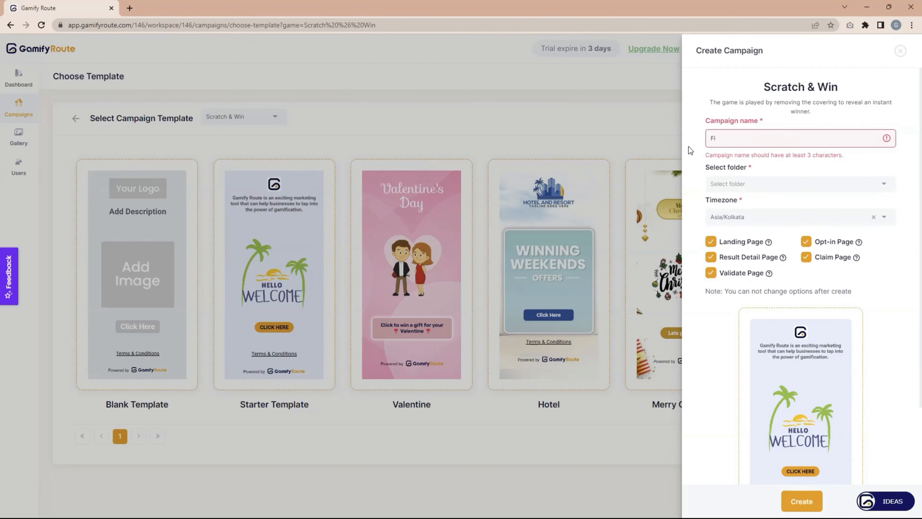
type("rst Demo")
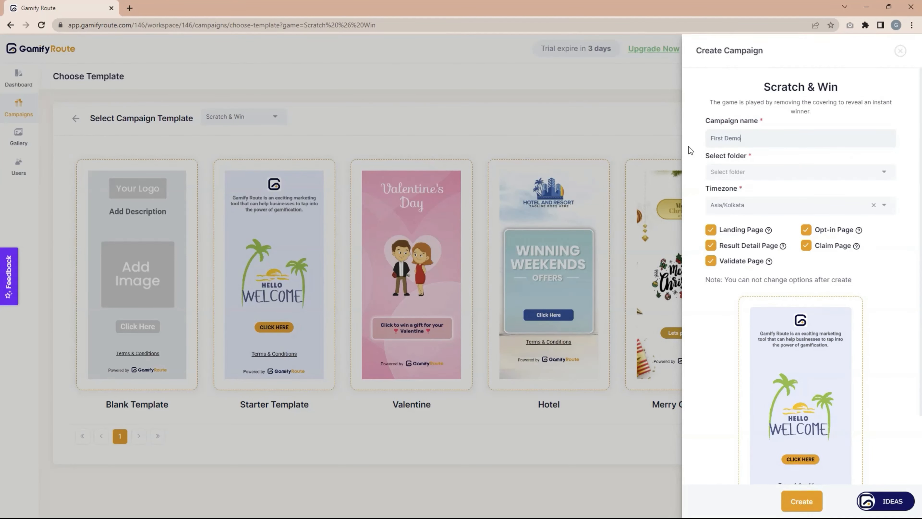
left_click(747, 172)
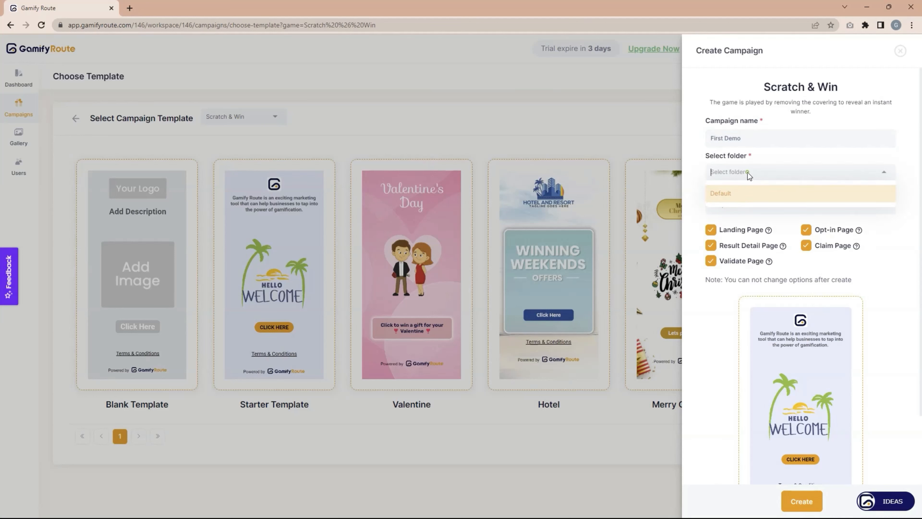
left_click(747, 199)
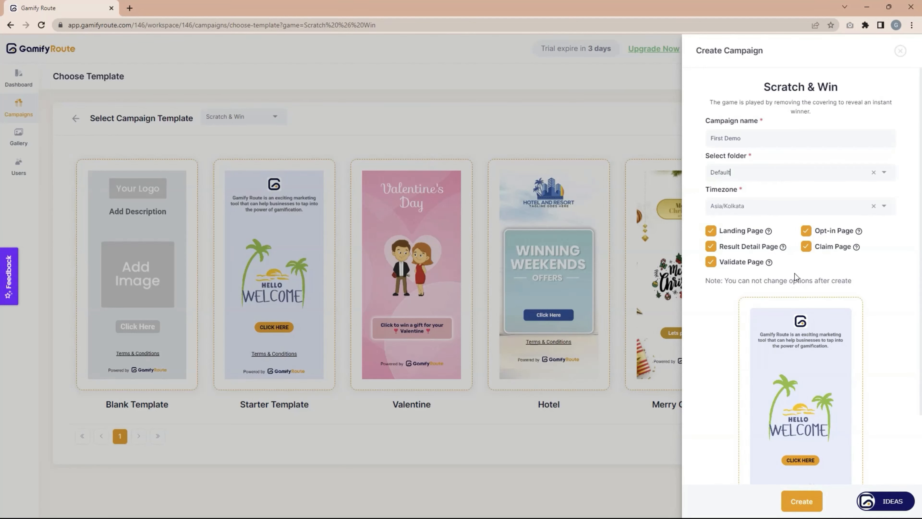
Check the Landing Page option and its explanation, keep it enabled, and create the campaign.
left_click(790, 169)
left_click(712, 231)
left_click(711, 231)
left_click(769, 232)
left_click_drag(417, 299, 351, 280)
left_click(564, 251)
scroll(788, 251, "down", 2)
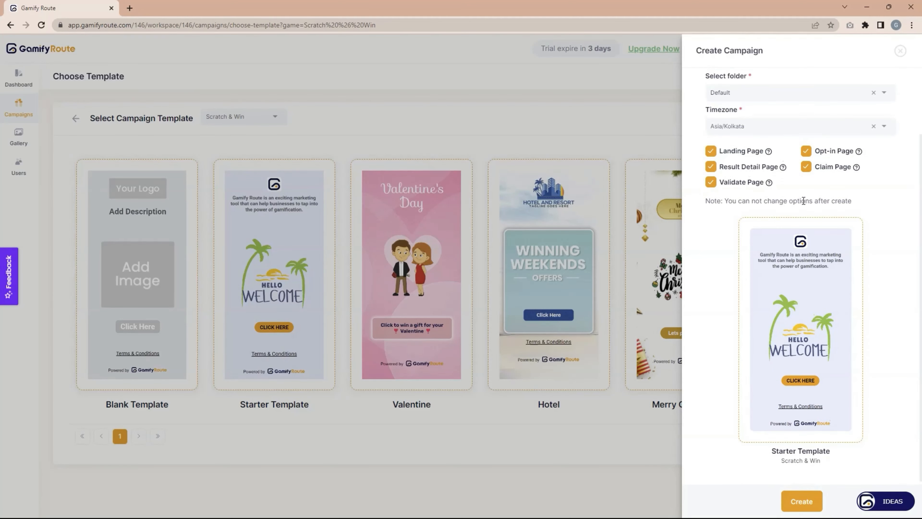
scroll(804, 201, "up", 2)
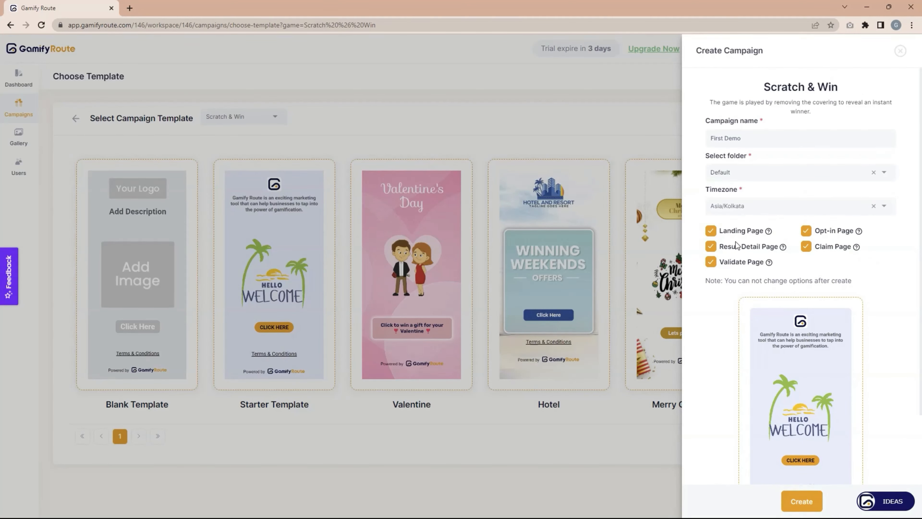
scroll(746, 253, "down", 2)
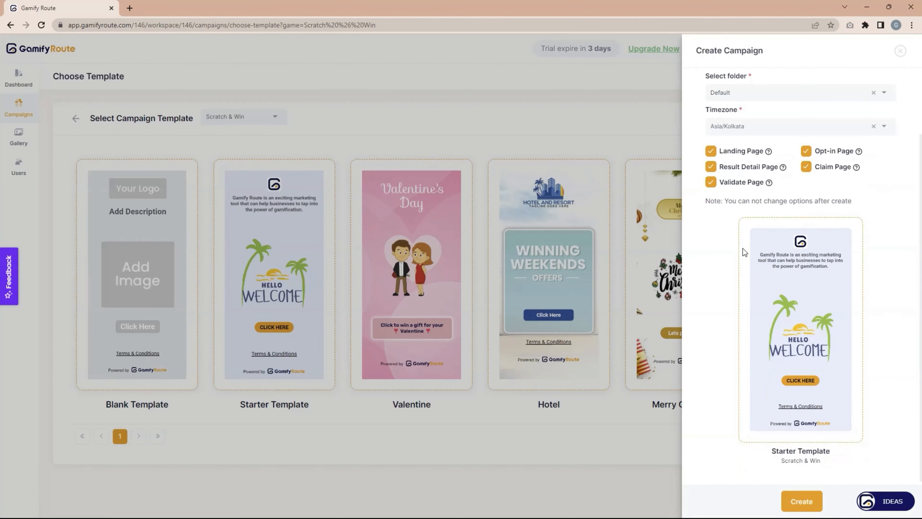
left_click(802, 501)
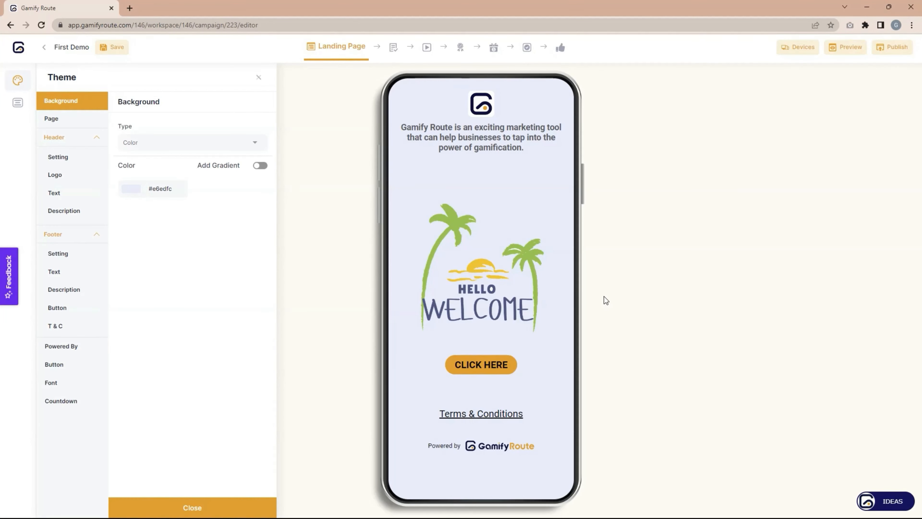
Reopen the Theme panel to show the Color background set to #e6edfc.
left_click(259, 81)
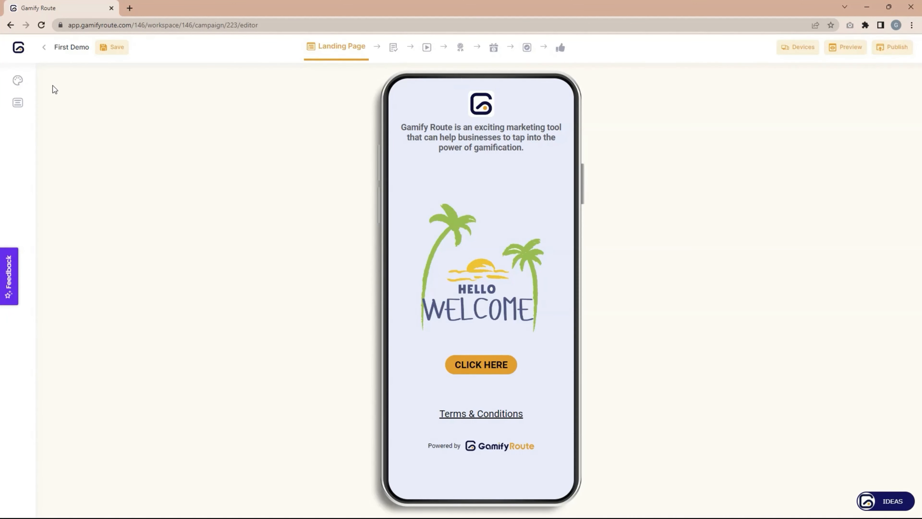
left_click(18, 80)
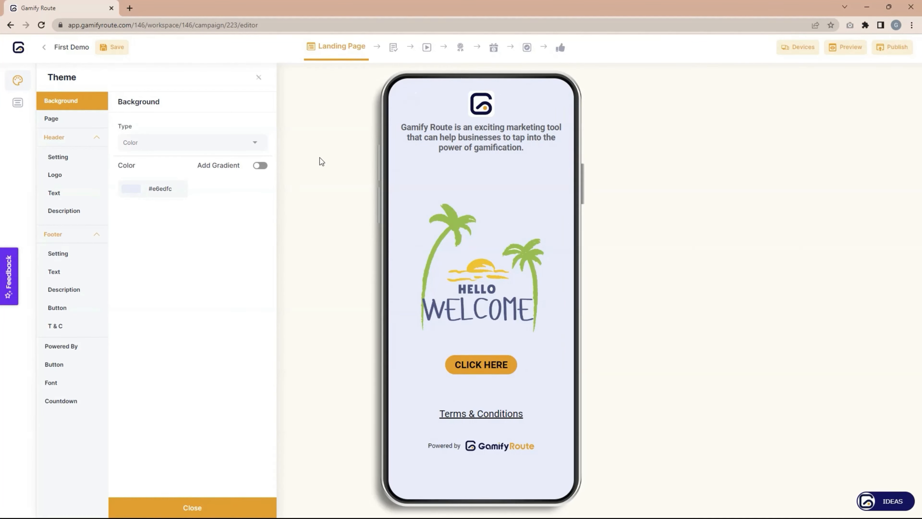
Try blue and light grey in the background colour picker, ending on a lighter grey.
left_click(136, 188)
left_click(174, 216)
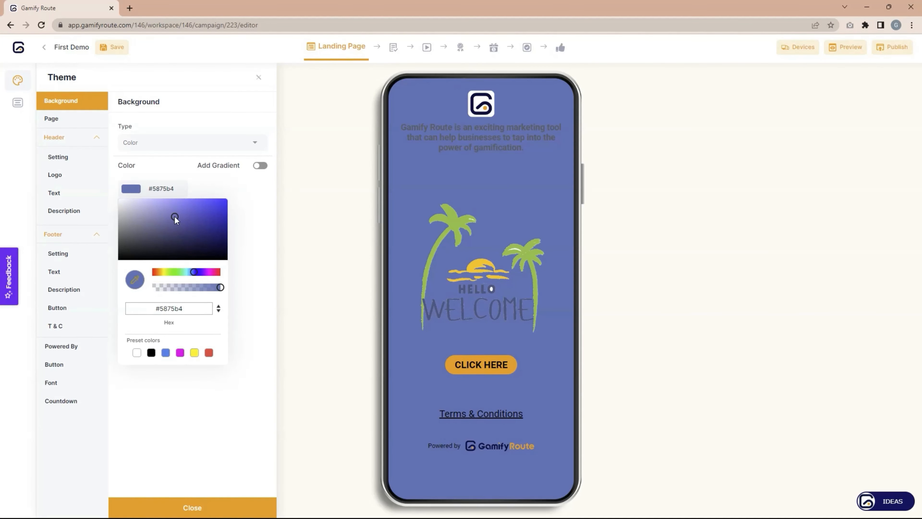
left_click(120, 210)
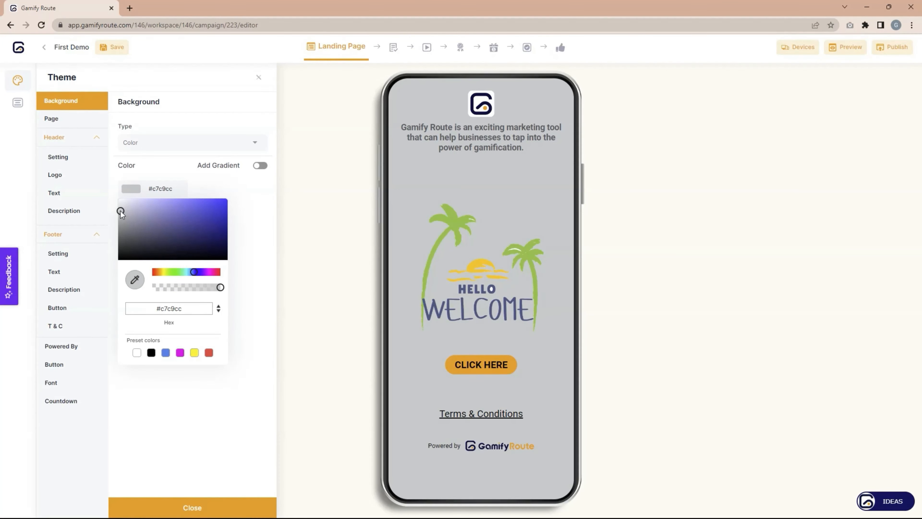
left_click_drag(120, 210, 119, 203)
left_click(233, 191)
Review the Page theme settings with Type left at Default, including the Advance tab.
left_click(60, 122)
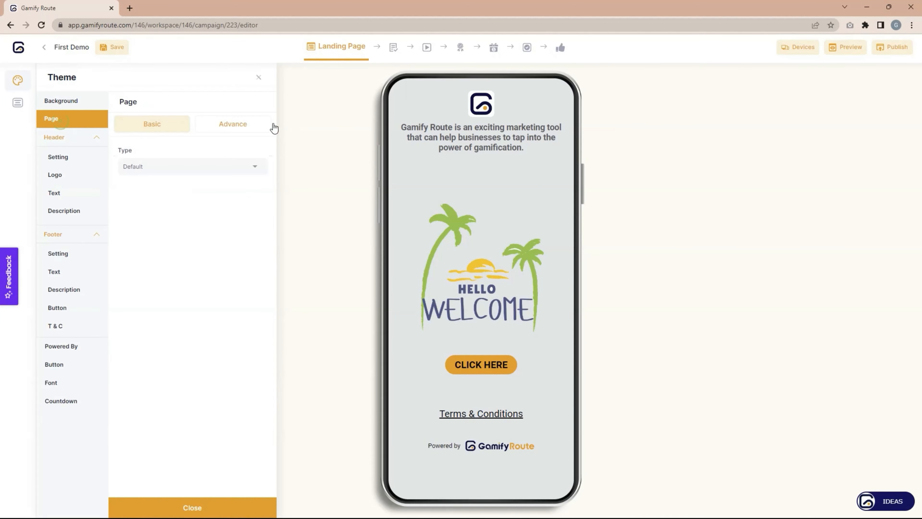
left_click(202, 167)
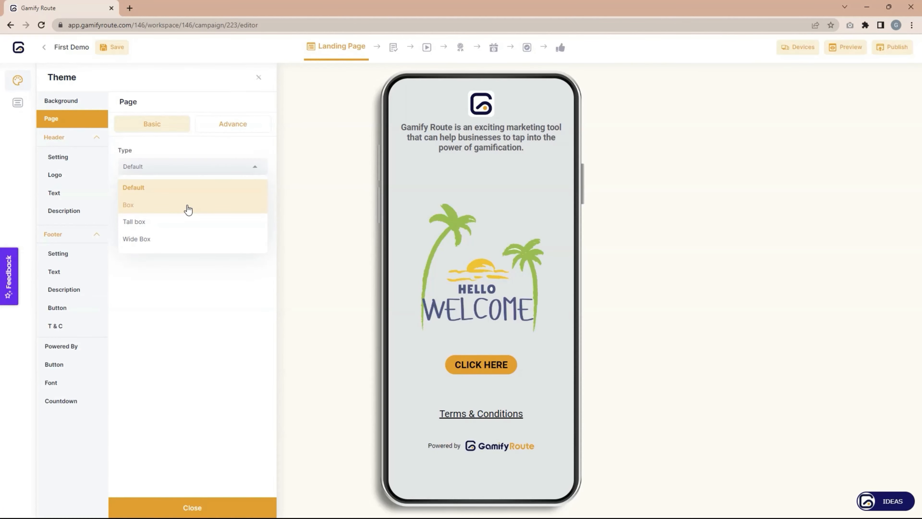
left_click(186, 271)
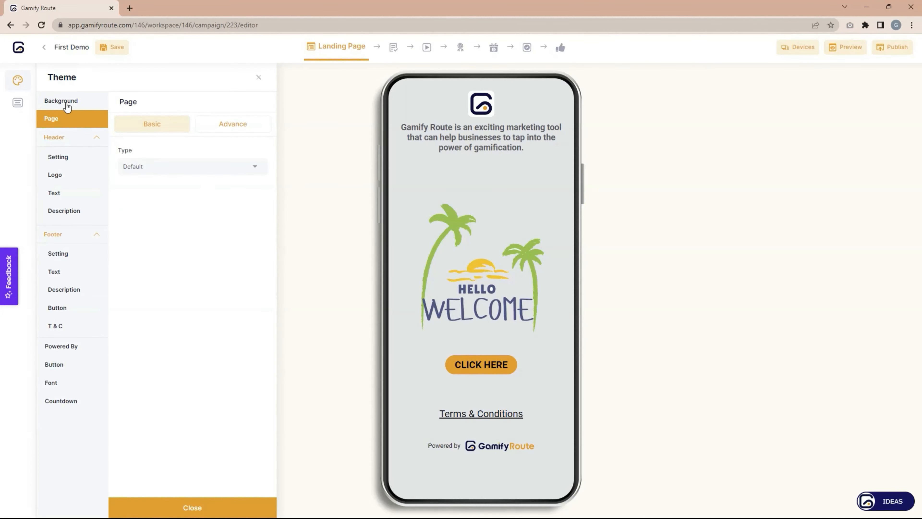
left_click(234, 123)
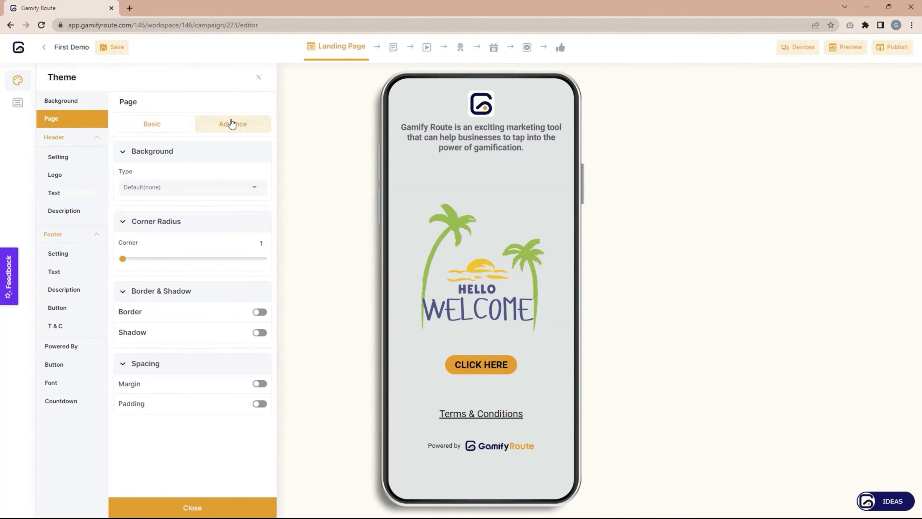
left_click(153, 131)
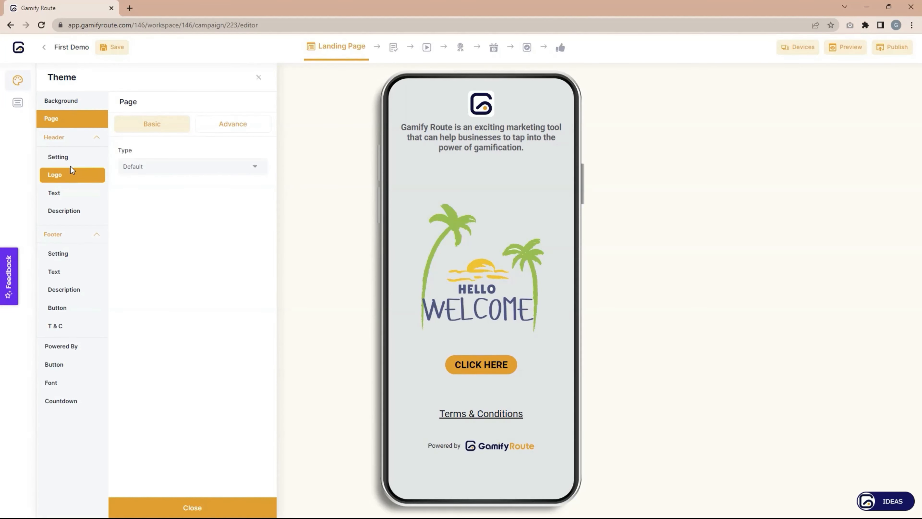
Look through the Header, Footer and Button theme settings, then show the General blocks list.
left_click(60, 157)
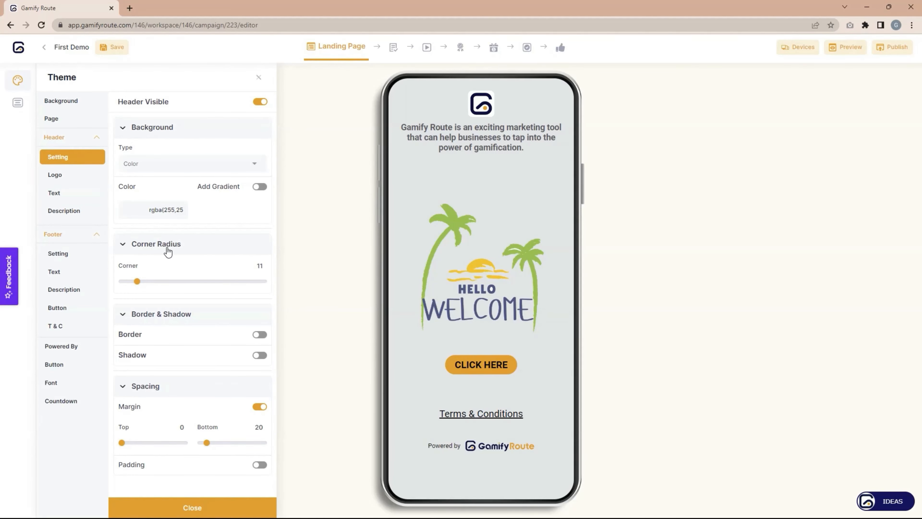
left_click(60, 251)
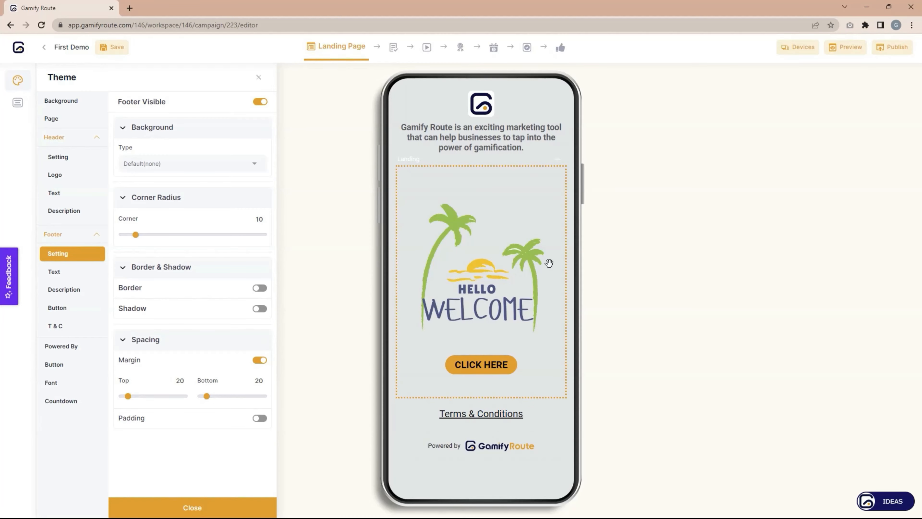
left_click(59, 366)
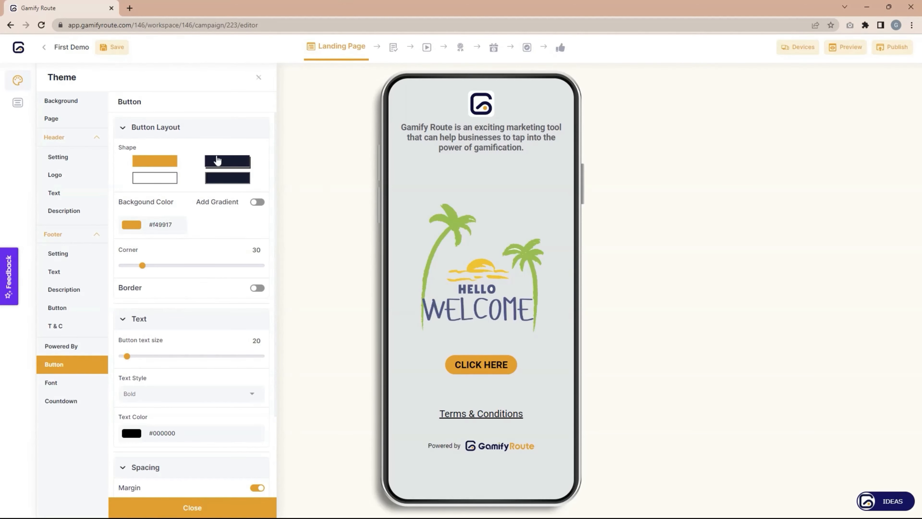
left_click(17, 104)
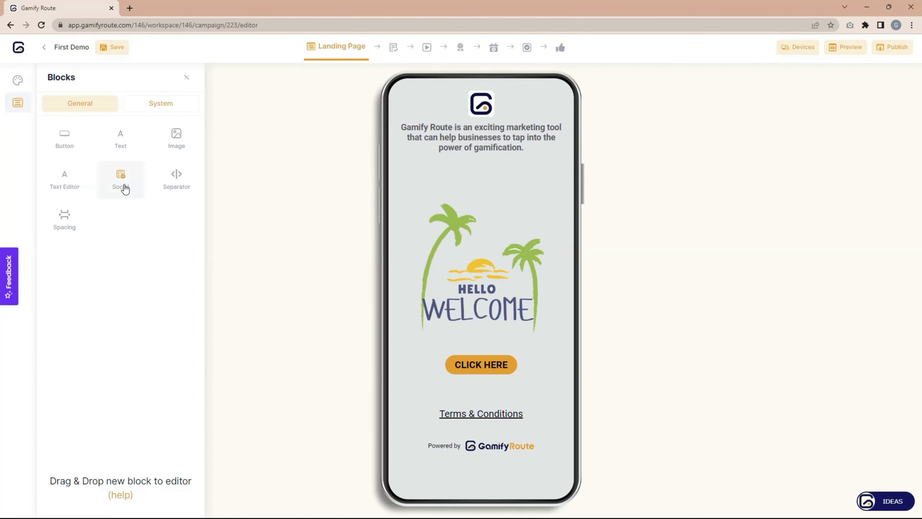
Drop a Social block with Facebook, LinkedIn, Instagram and Twitter icons below CLICK HERE.
left_click_drag(123, 182, 461, 407)
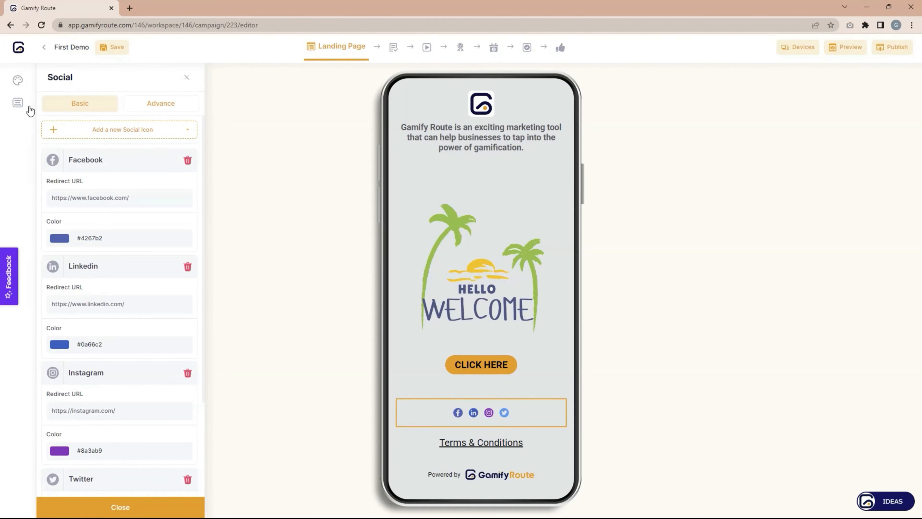
left_click(17, 103)
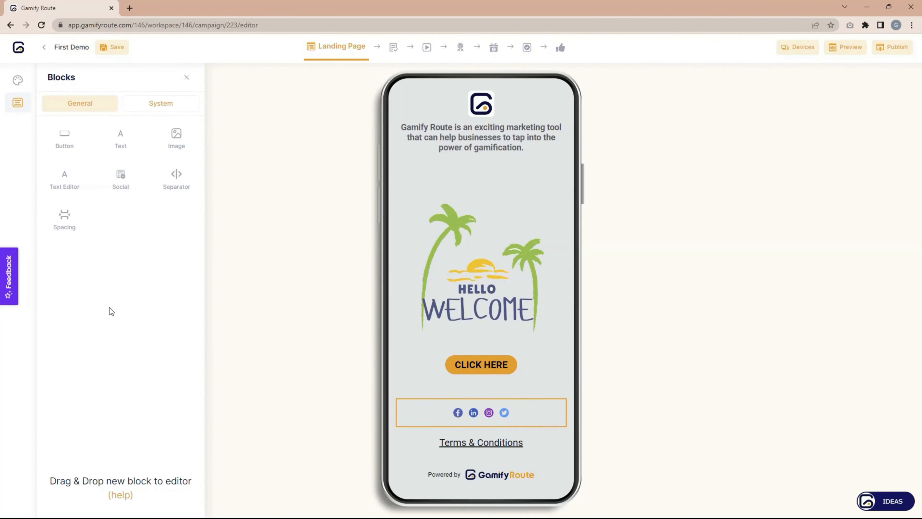
Open the System blocks tab and delete the Social icons row from the page.
left_click(157, 104)
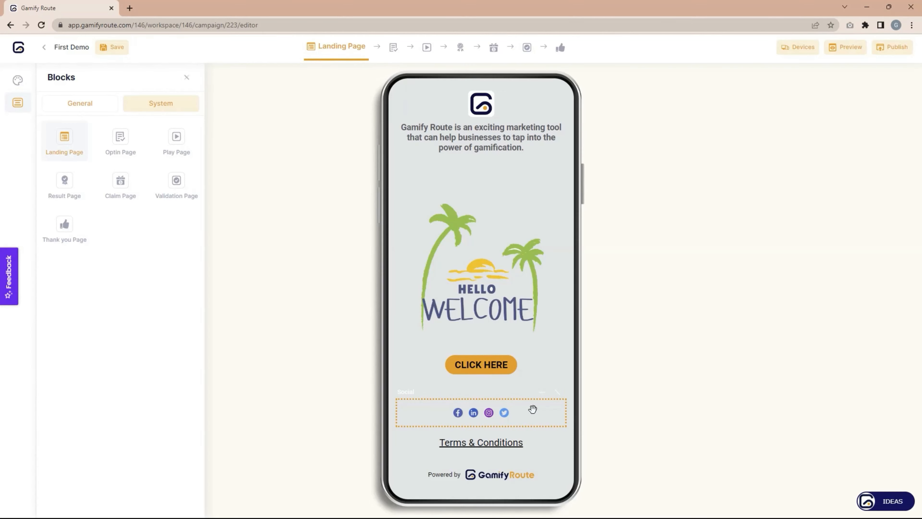
left_click(557, 393)
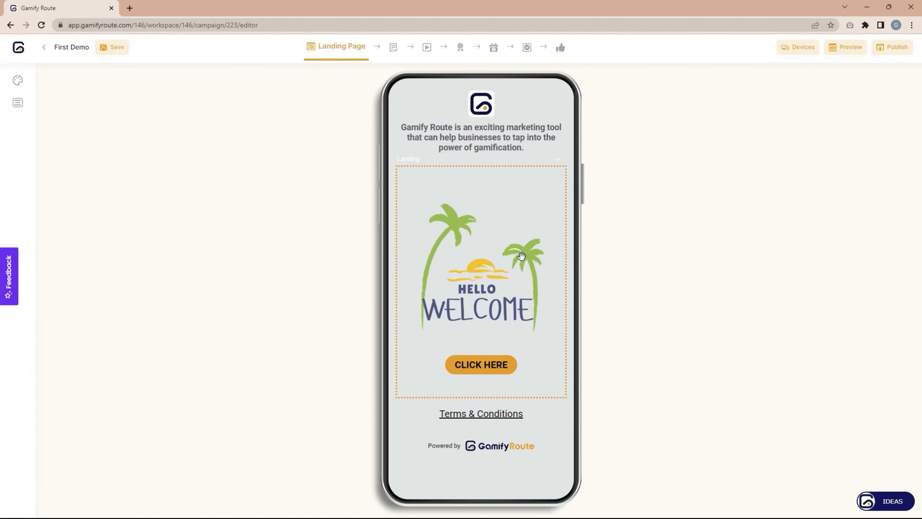
left_click(19, 101)
Close the Theme panel and switch the editor to the Opt-in Page.
left_click(18, 80)
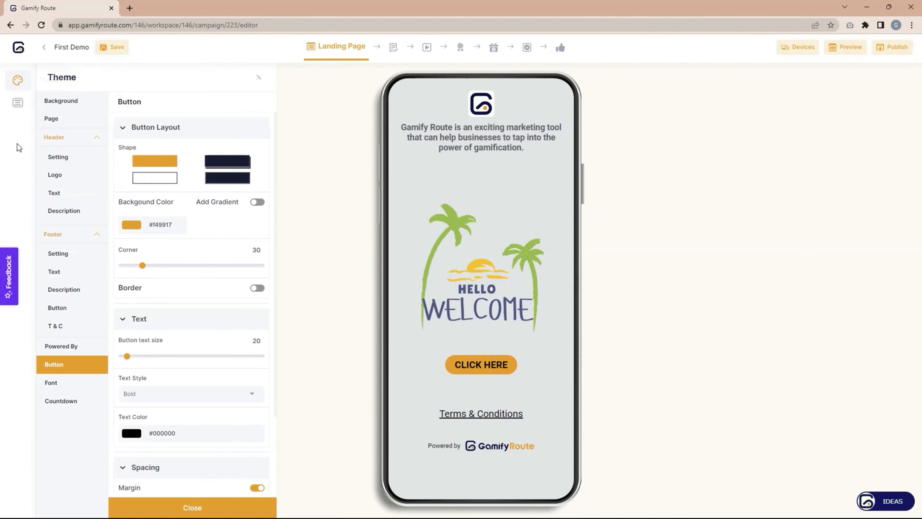
left_click(259, 77)
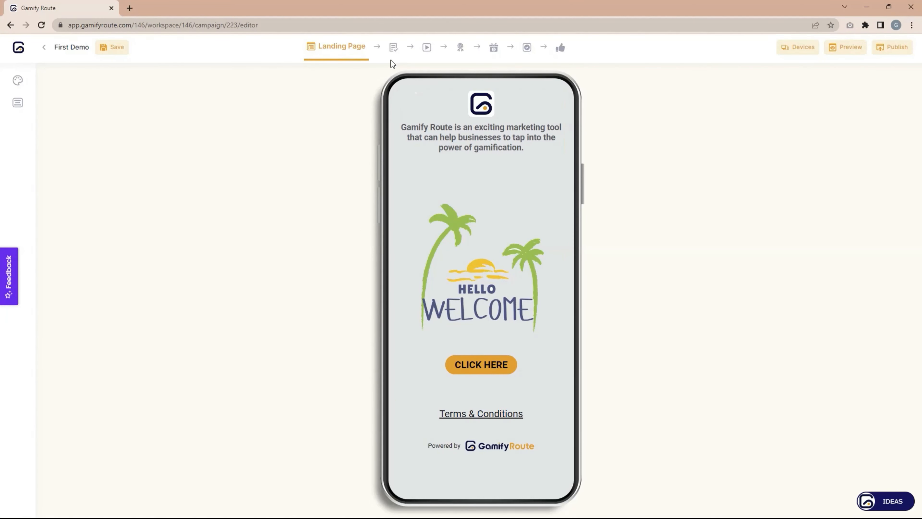
left_click(393, 48)
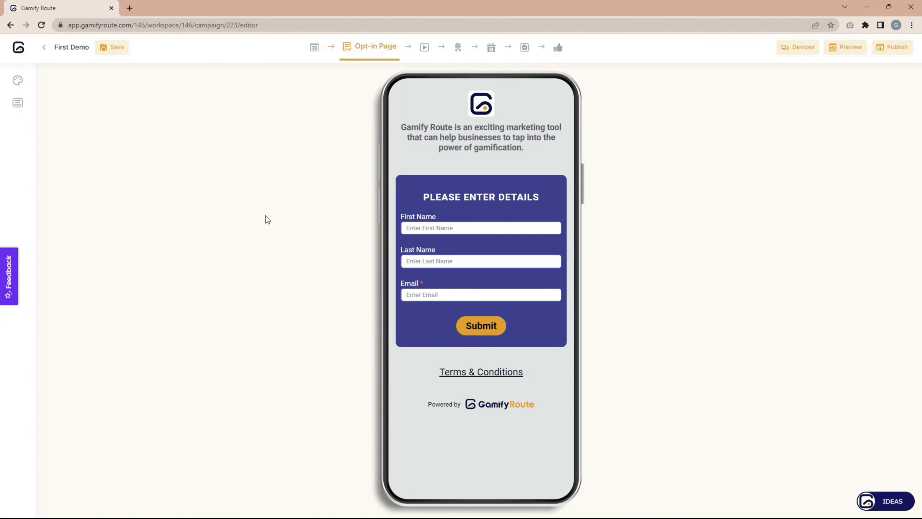
Open the opt-in form settings and move the Email field above First Name.
left_click(488, 223)
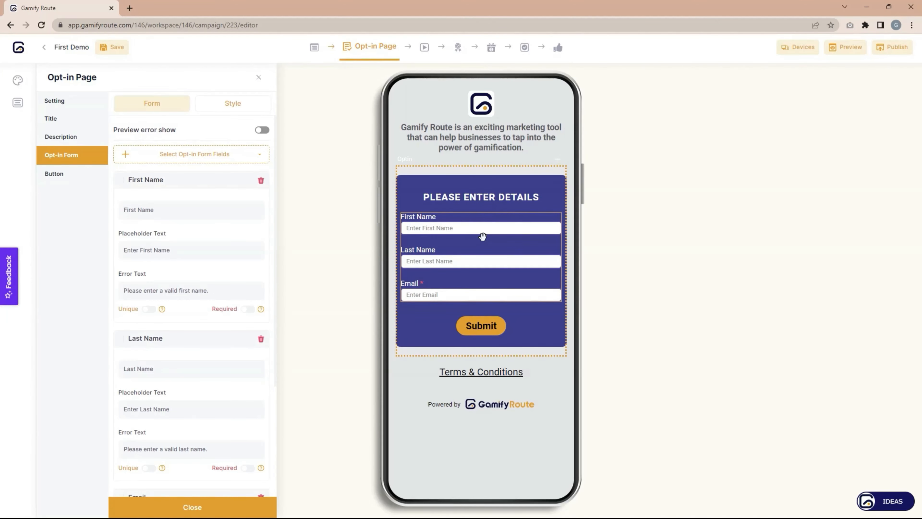
scroll(191, 261, "down", 4)
scroll(186, 269, "up", 4)
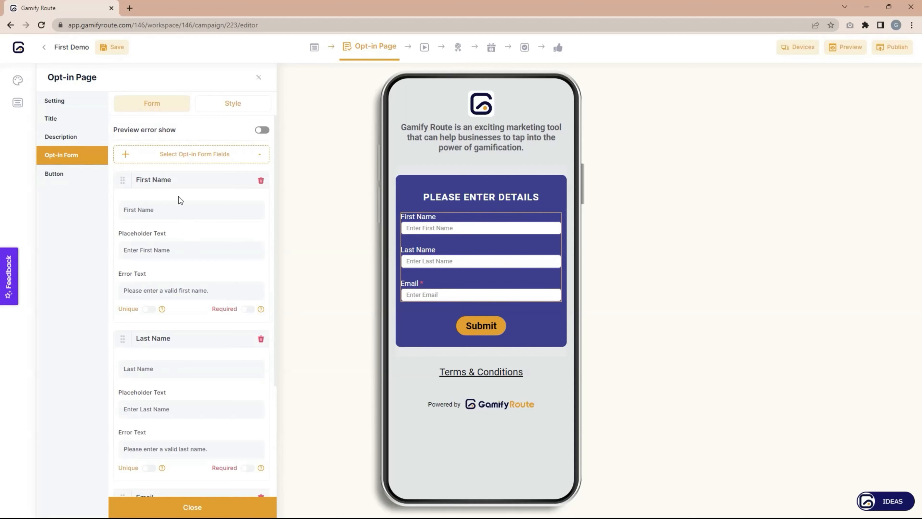
scroll(210, 290, "down", 4)
left_click_drag(122, 348, 128, 140)
scroll(119, 203, "up", 3)
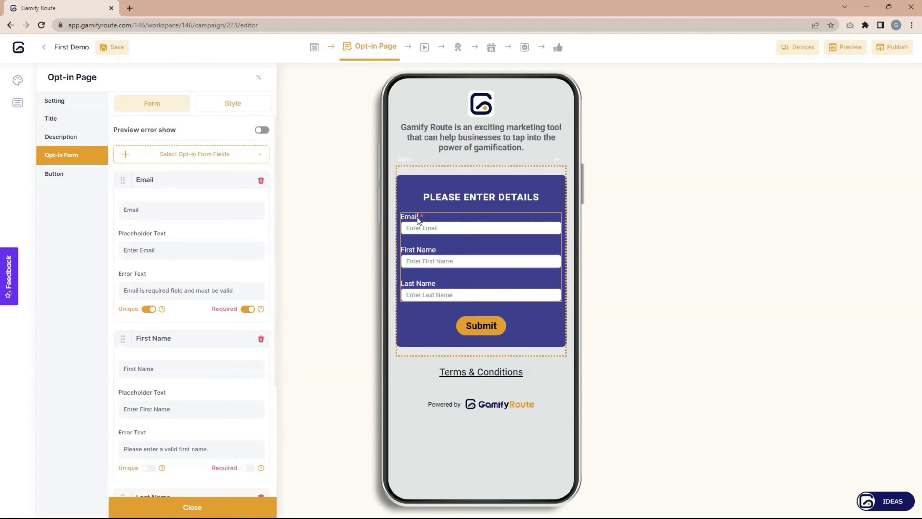
Add a Term & Conditions checkbox field with its display type set to modal.
left_click(192, 154)
scroll(179, 206, "down", 3)
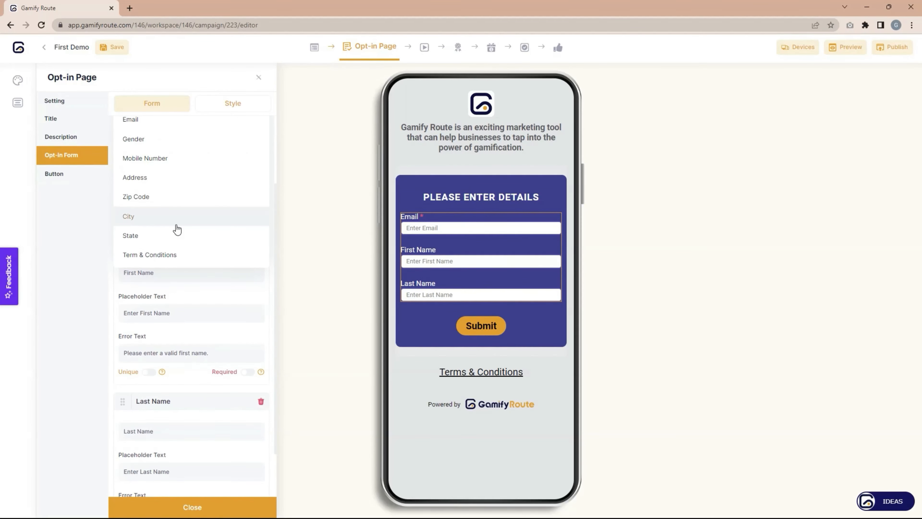
scroll(175, 228, "up", 3)
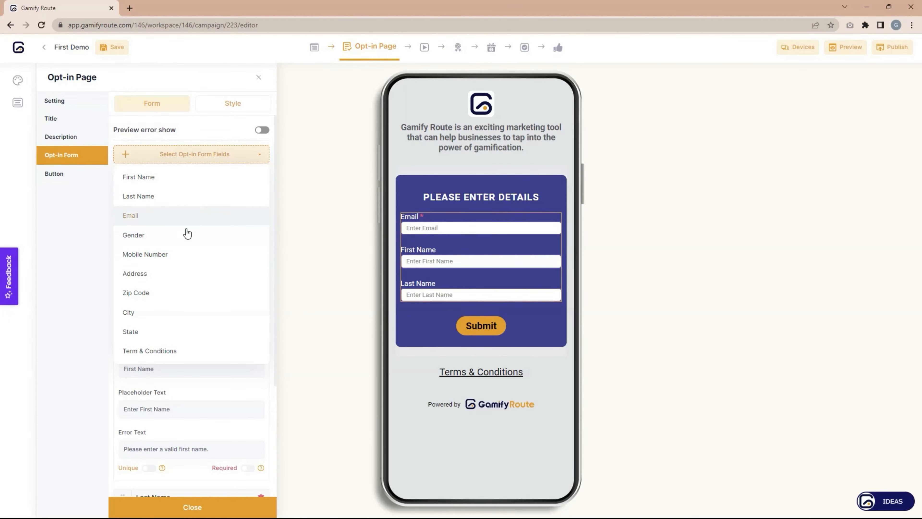
left_click(185, 352)
scroll(195, 319, "down", 6)
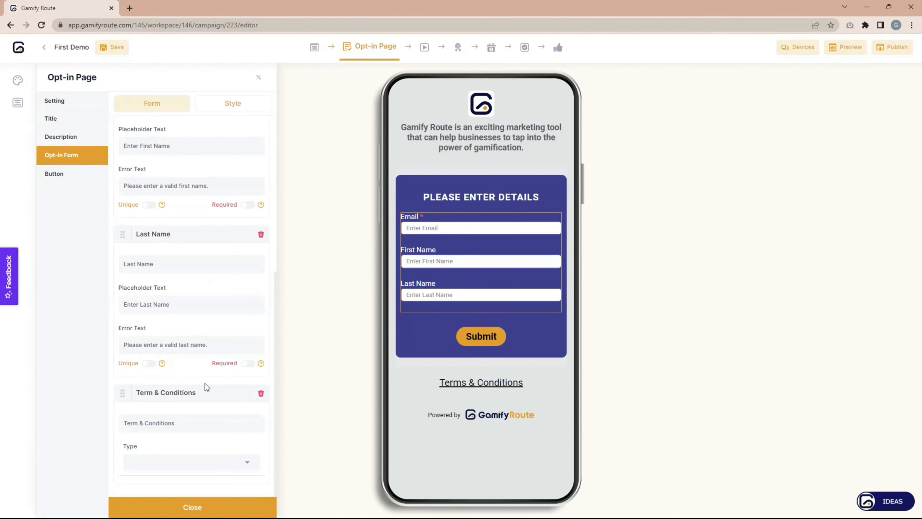
left_click(182, 462)
left_click(164, 485)
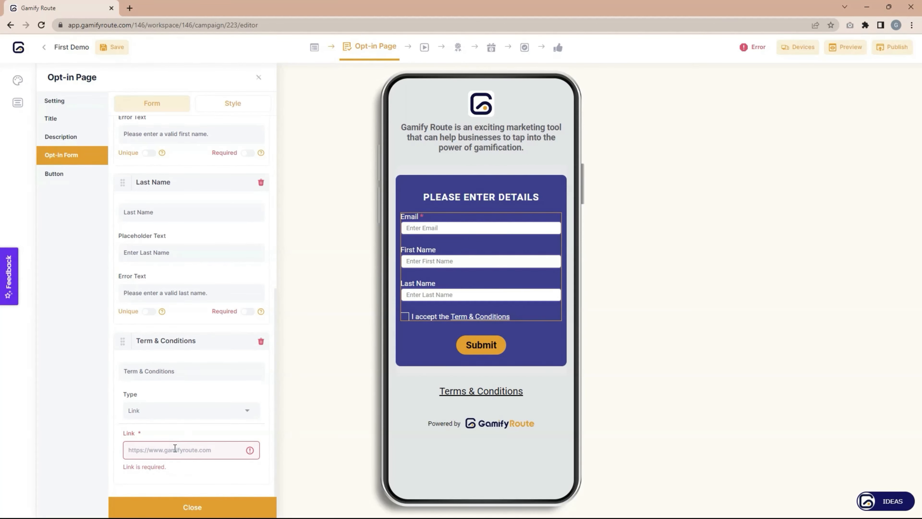
left_click(191, 406)
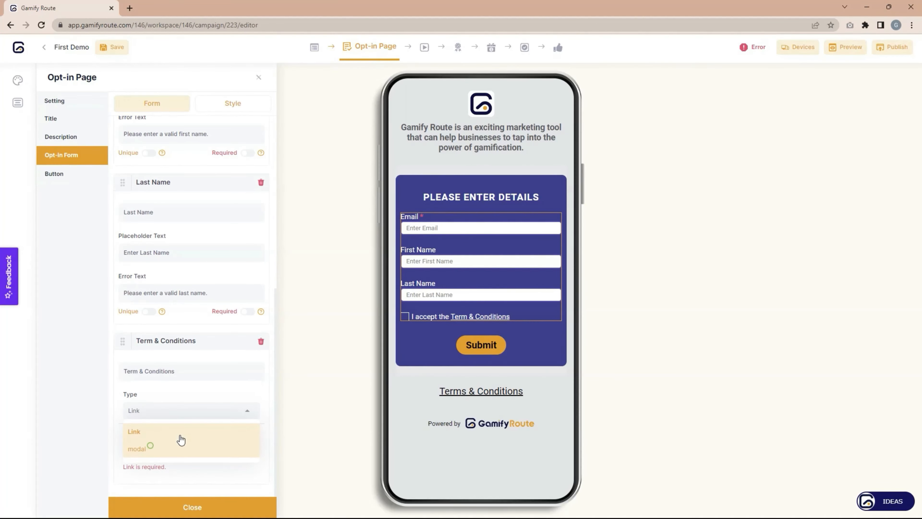
left_click(178, 445)
scroll(232, 222, "up", 8)
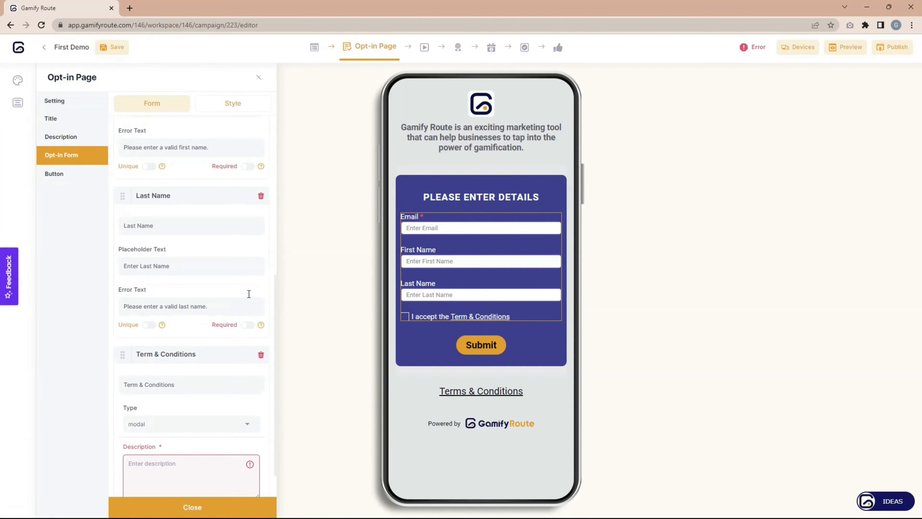
left_click(233, 103)
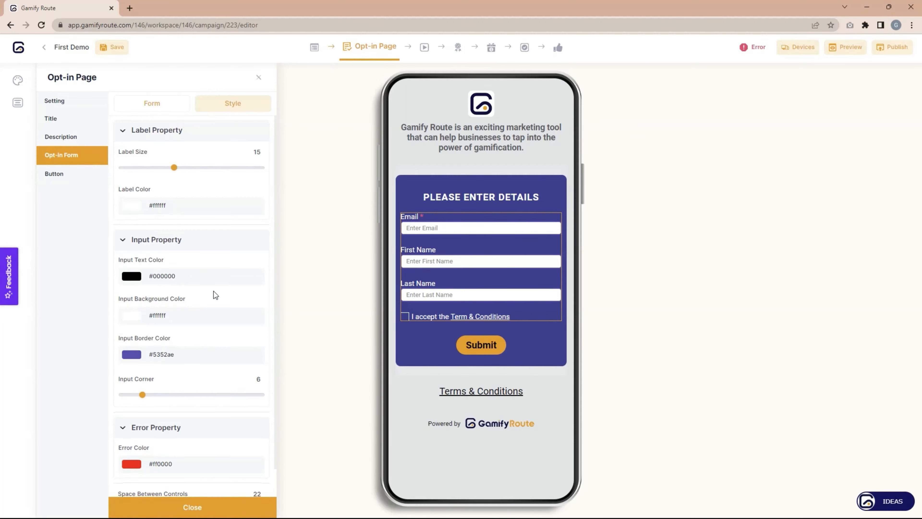
Review the Opt-in form's Title settings, then switch to the Play Page with the Scratch & Win card.
scroll(201, 327, "down", 1)
scroll(206, 287, "up", 1)
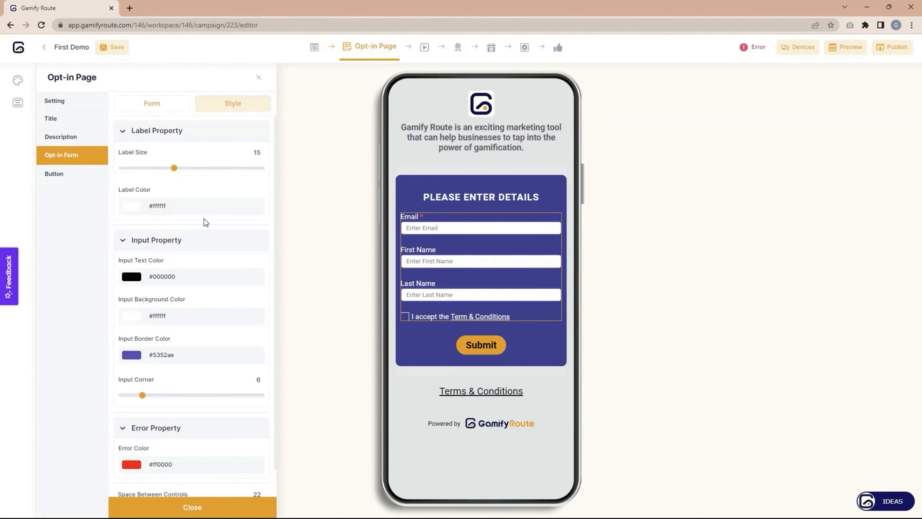
left_click(59, 119)
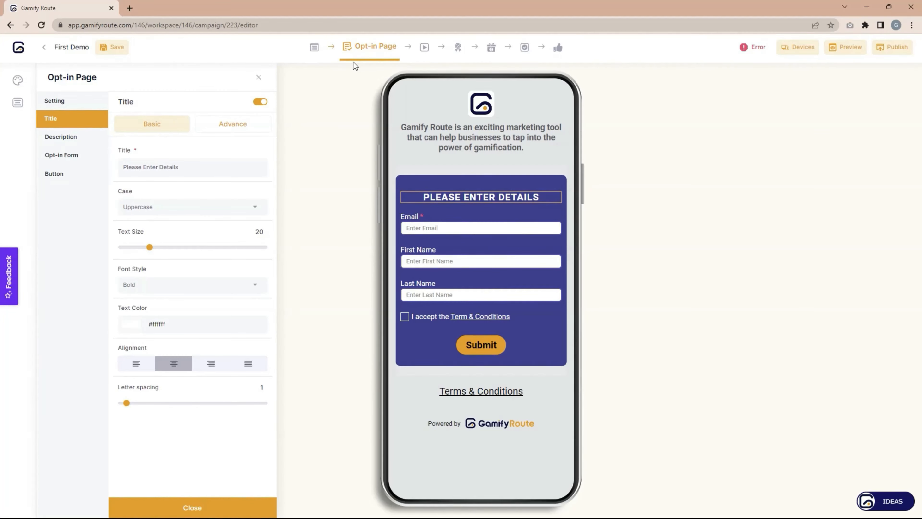
left_click(424, 51)
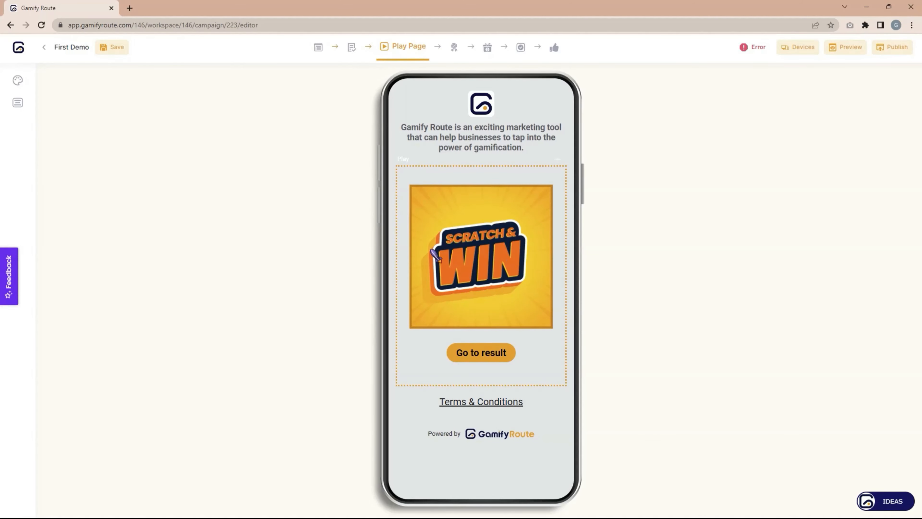
Browse the Scratch Pad's Upload and Gallery foreground options unchanged, then bring up the scratch cursor library.
left_click(540, 183)
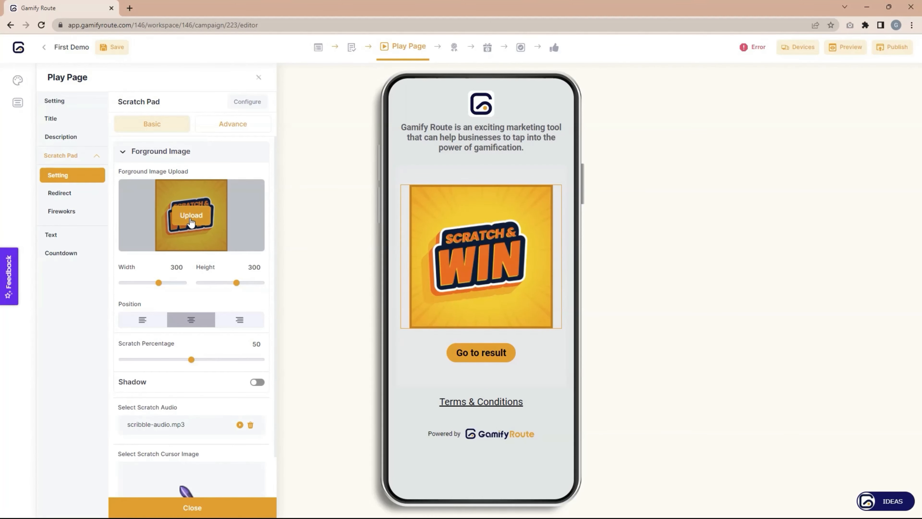
left_click(191, 216)
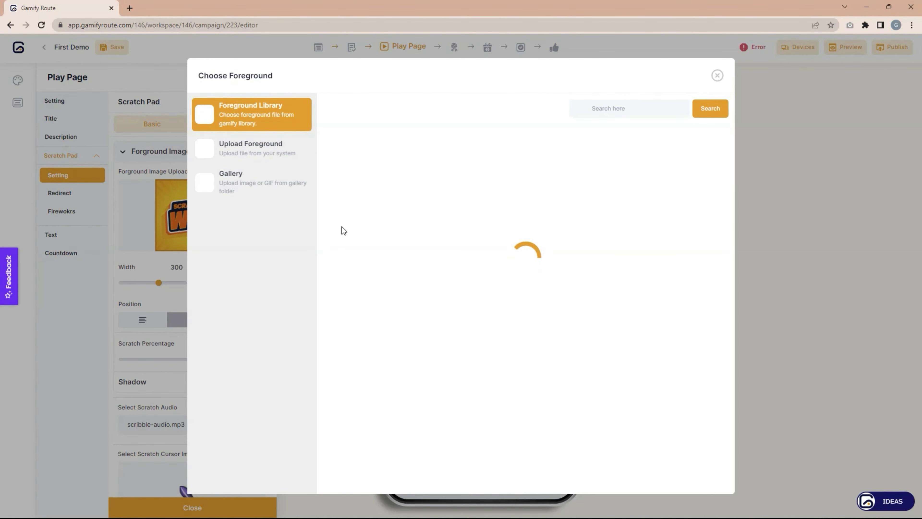
left_click(259, 153)
left_click(248, 188)
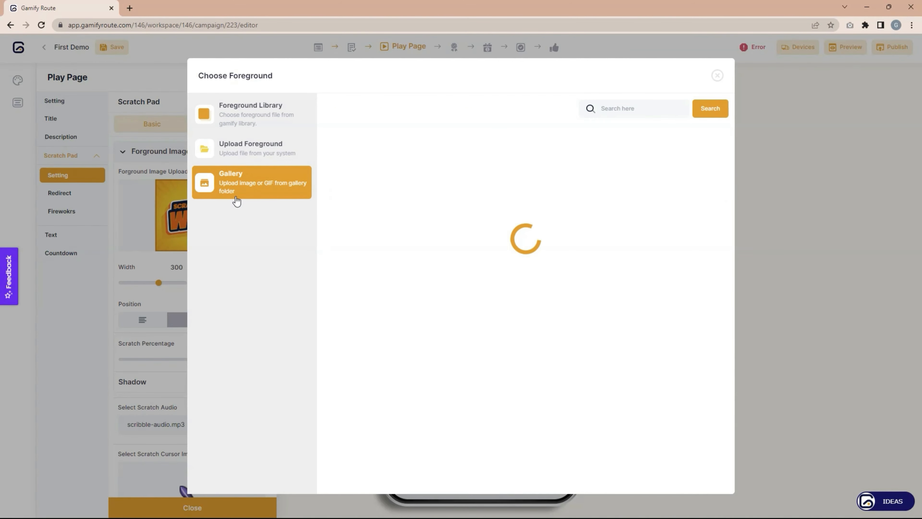
left_click(717, 76)
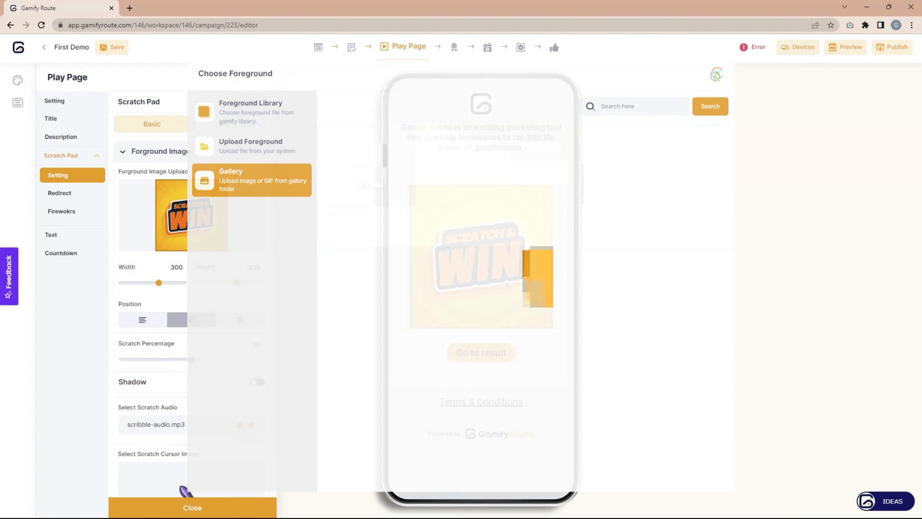
scroll(202, 260, "down", 1)
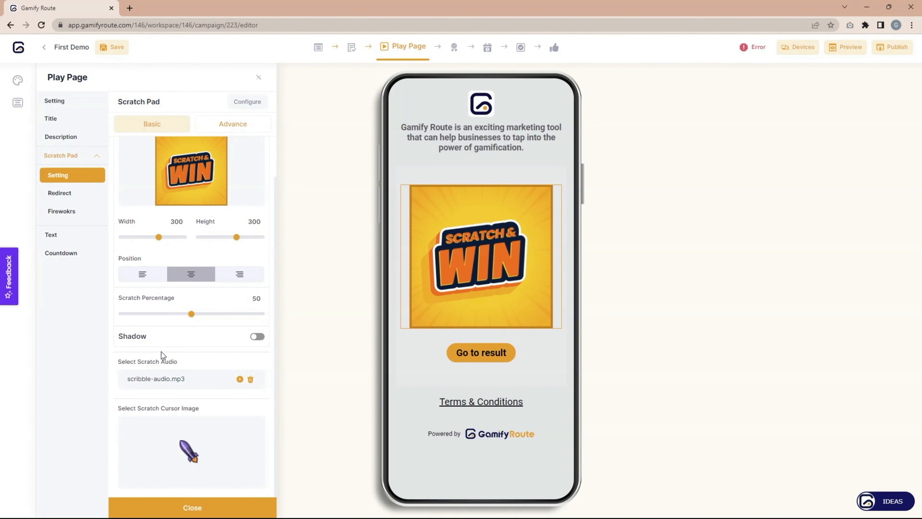
left_click(196, 456)
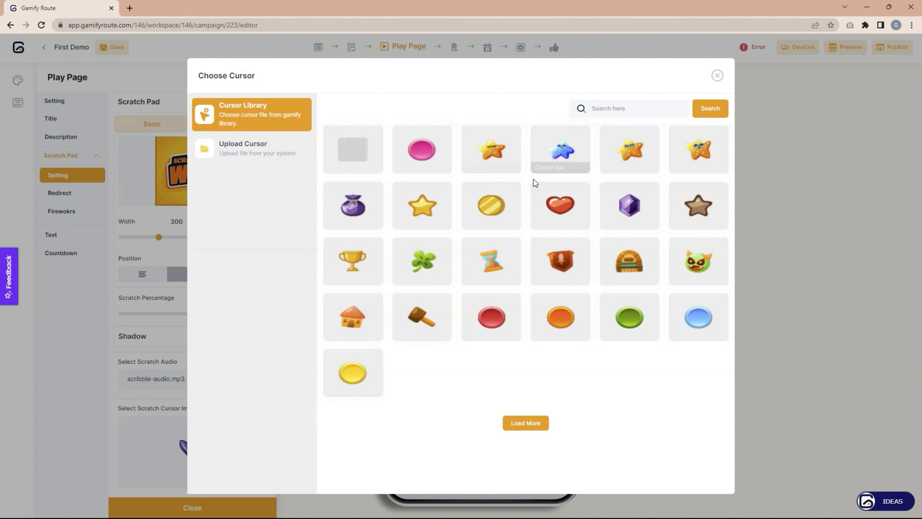
Apply the gold coin as the scratch cursor image and show the Scratch Pad's Redirect settings.
left_click(491, 212)
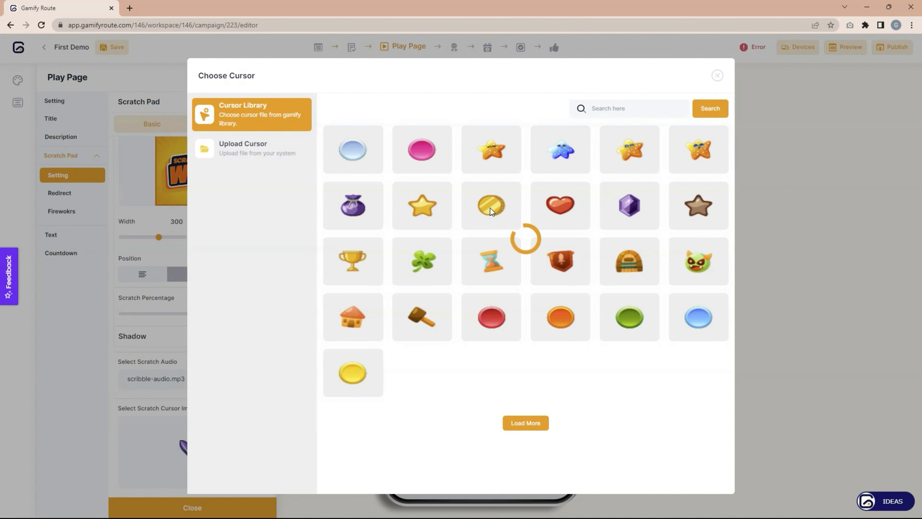
left_click(445, 477)
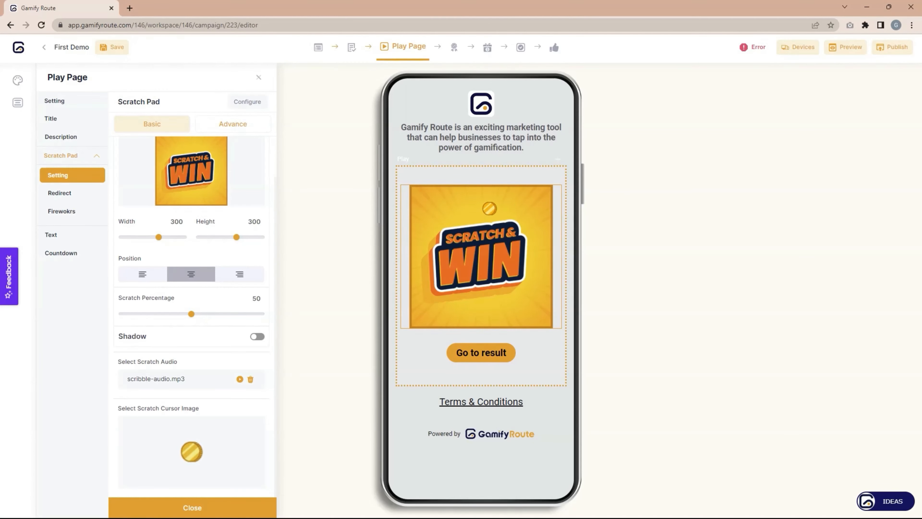
left_click(68, 198)
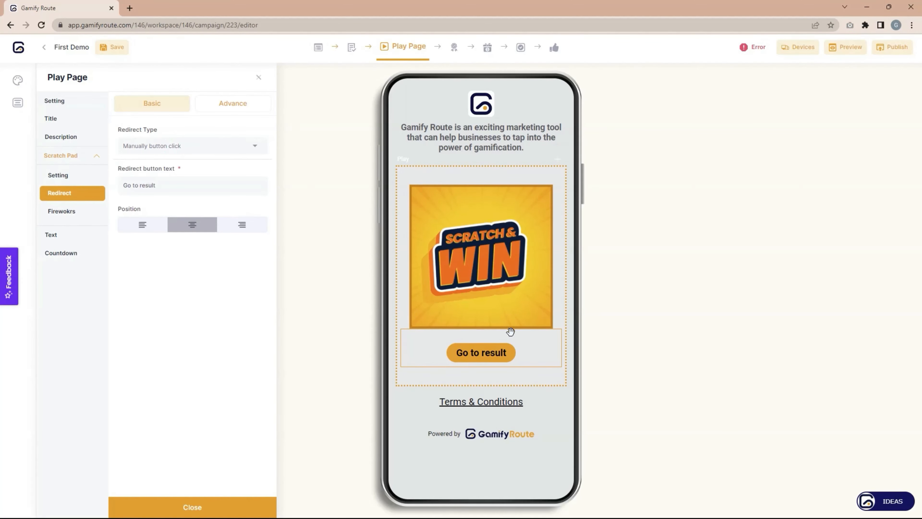
Set Redirect Type to 'Auto redirect after few seconds' and keep the Confetti fireworks preset.
left_click(224, 147)
left_click(192, 166)
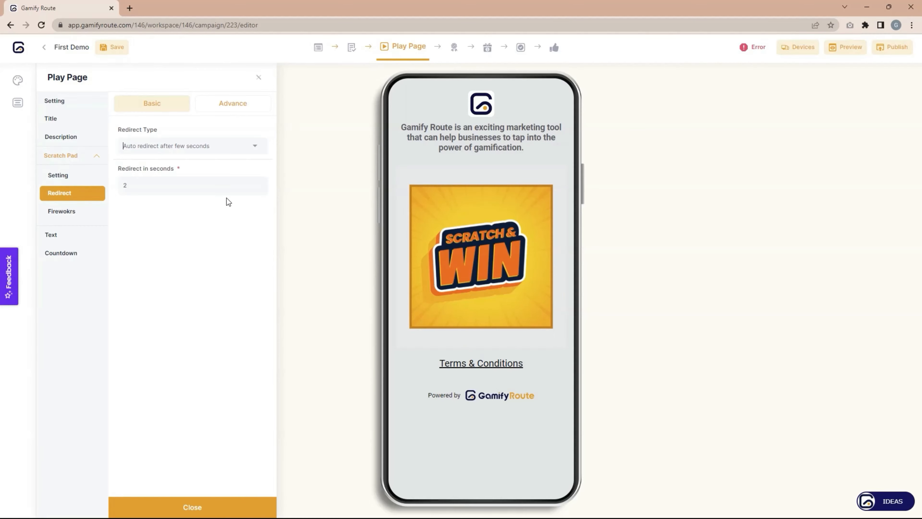
left_click(72, 215)
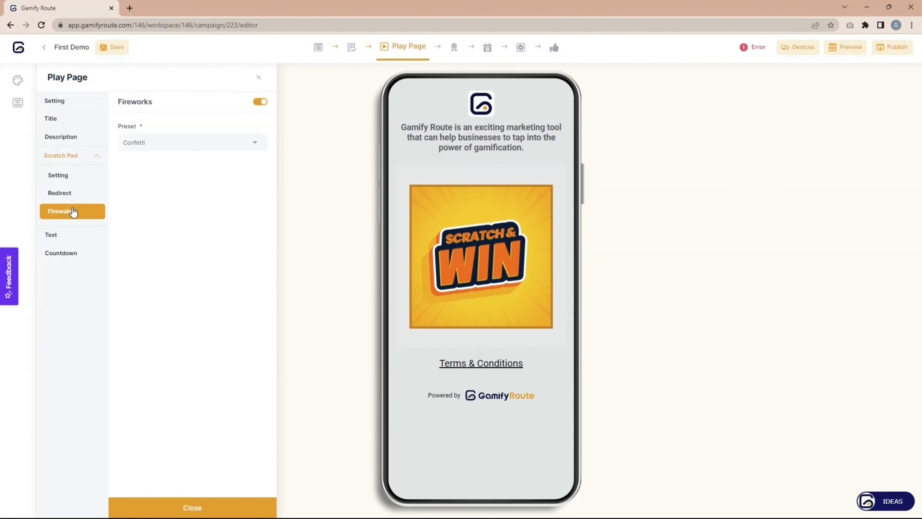
left_click(208, 141)
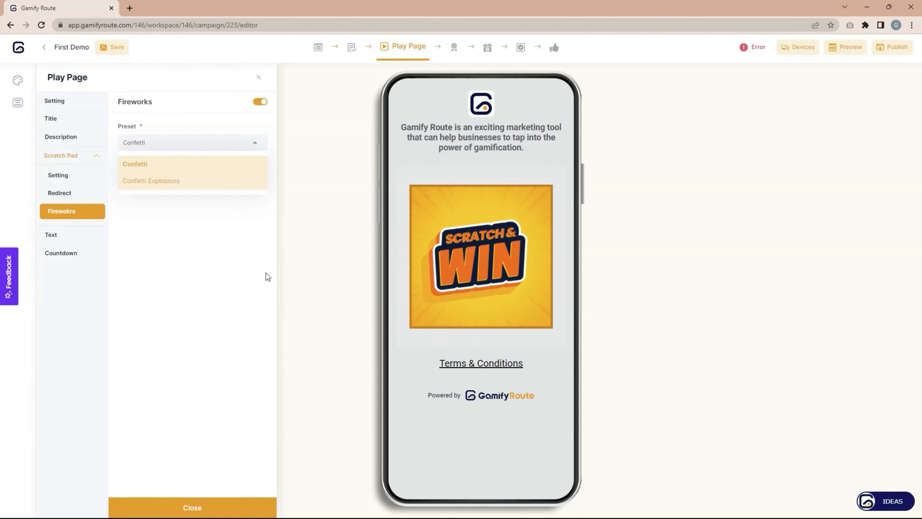
left_click(188, 242)
Toggle the Play Page's extra text on and back off, removing the Sample text line.
left_click(58, 236)
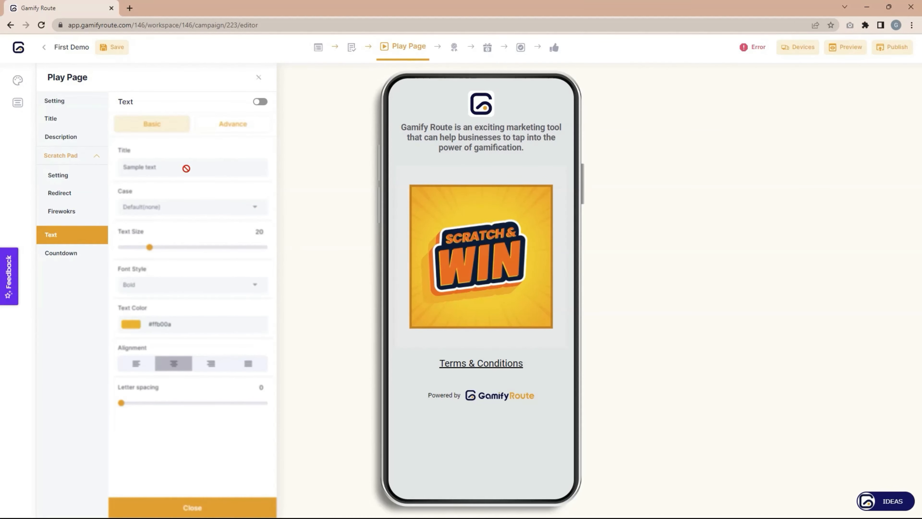
left_click(261, 102)
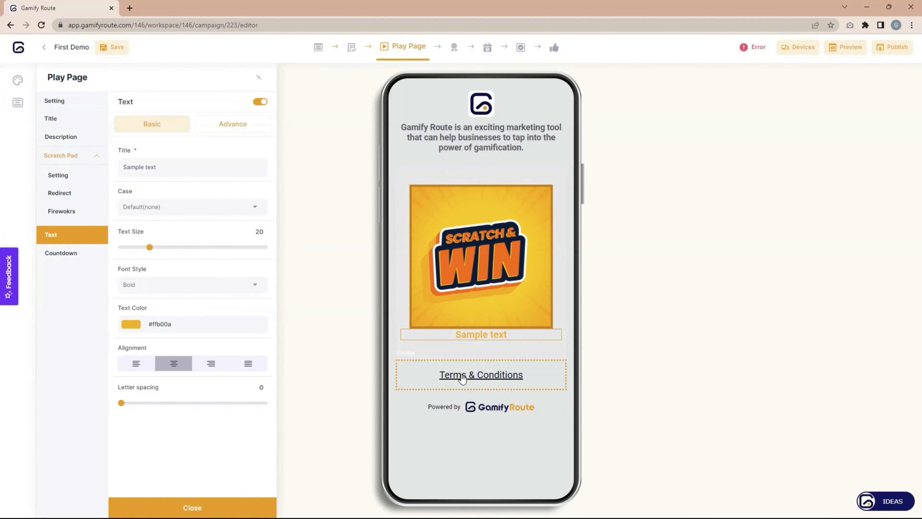
left_click(258, 104)
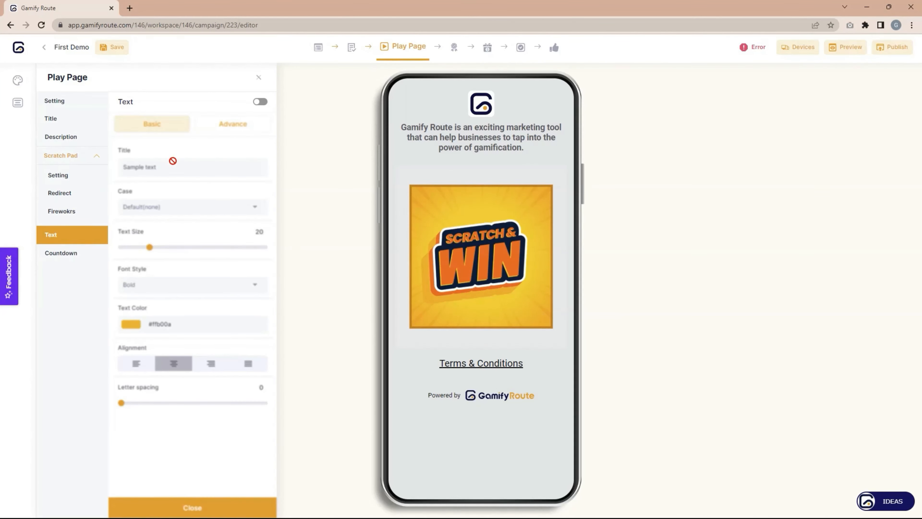
left_click(64, 104)
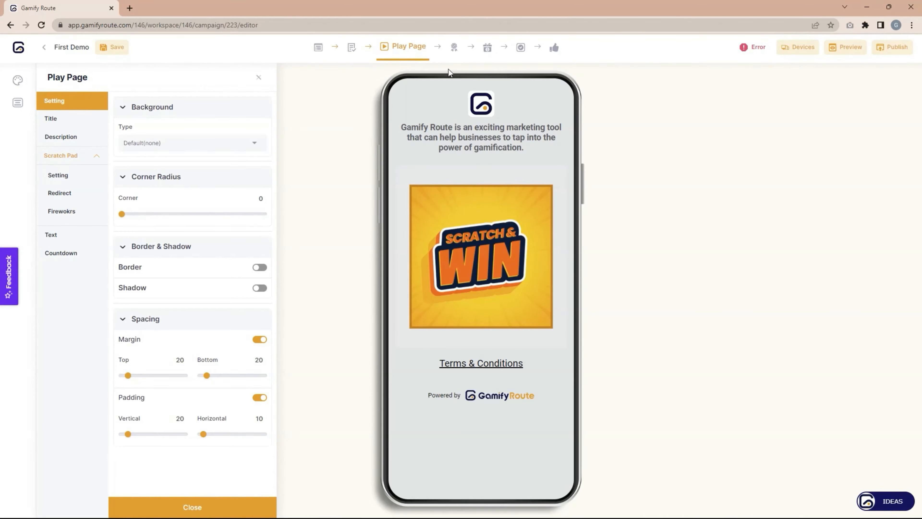
Switch to the Result Detail Page and preview its loser version via the Loser Block description.
left_click(454, 48)
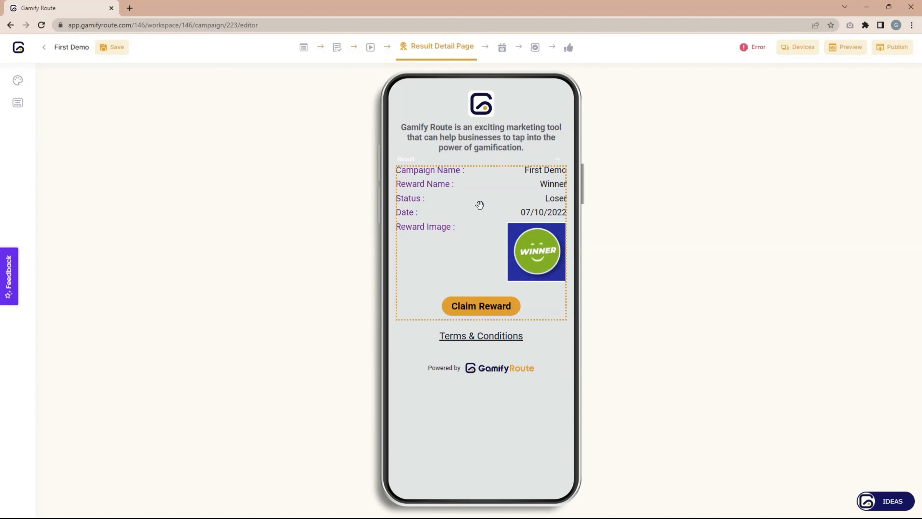
left_click(487, 198)
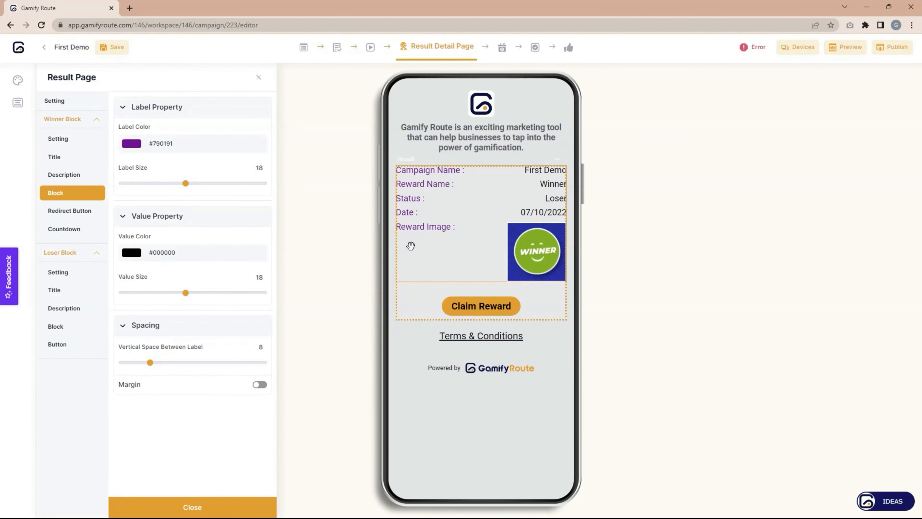
left_click(62, 308)
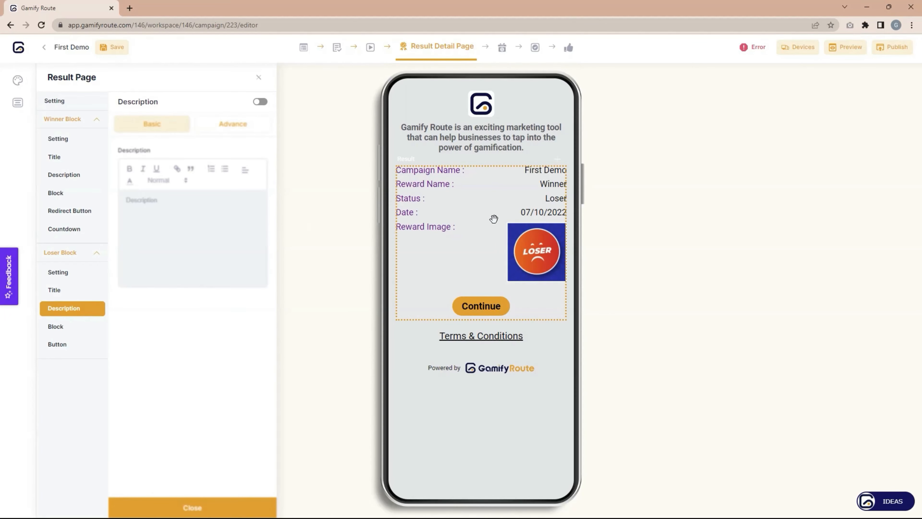
Switch to the Claim Page and look over its layout.
left_click(503, 48)
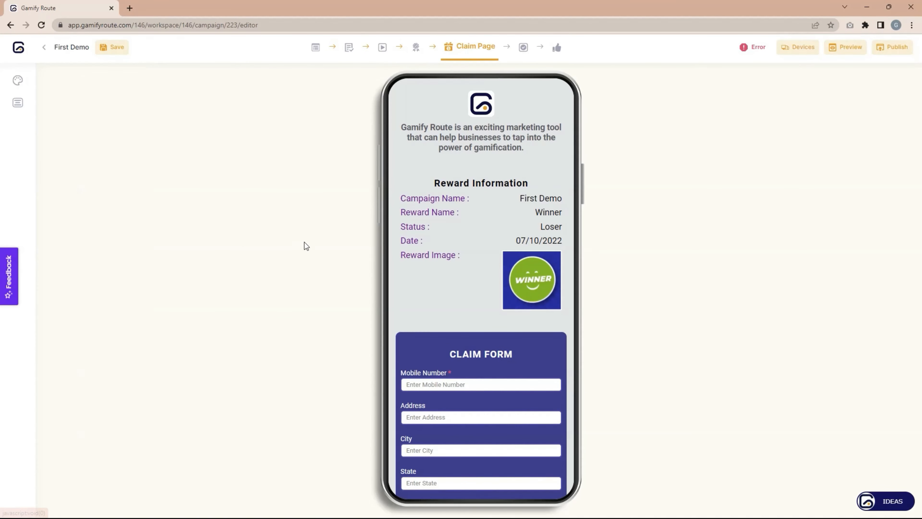
scroll(445, 263, "down", 5)
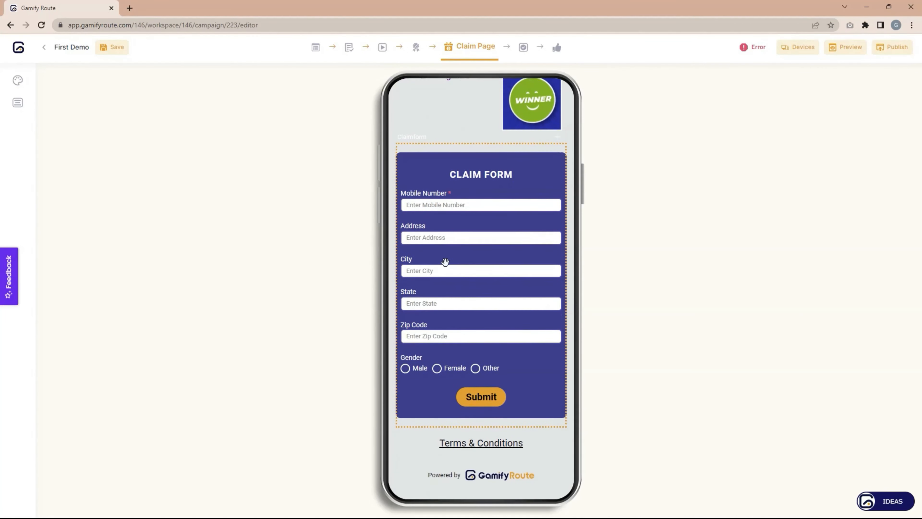
scroll(442, 269, "up", 5)
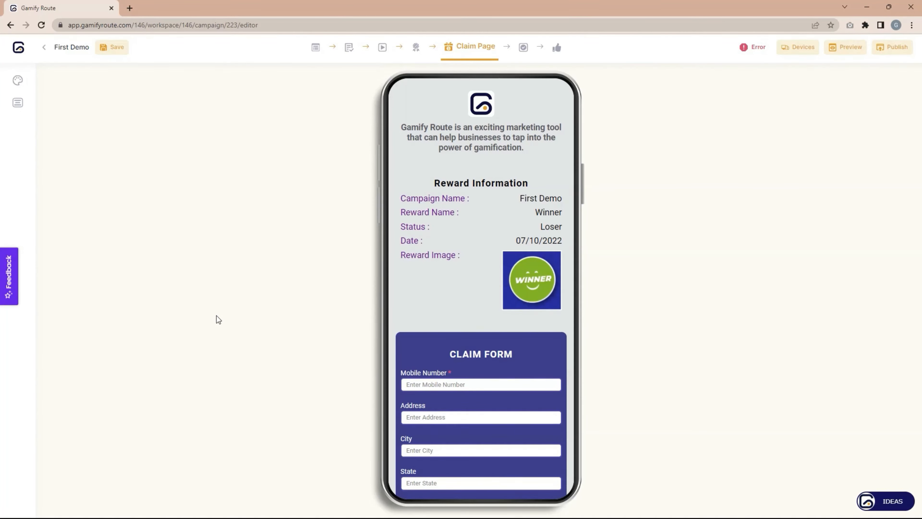
scroll(397, 304, "down", 5)
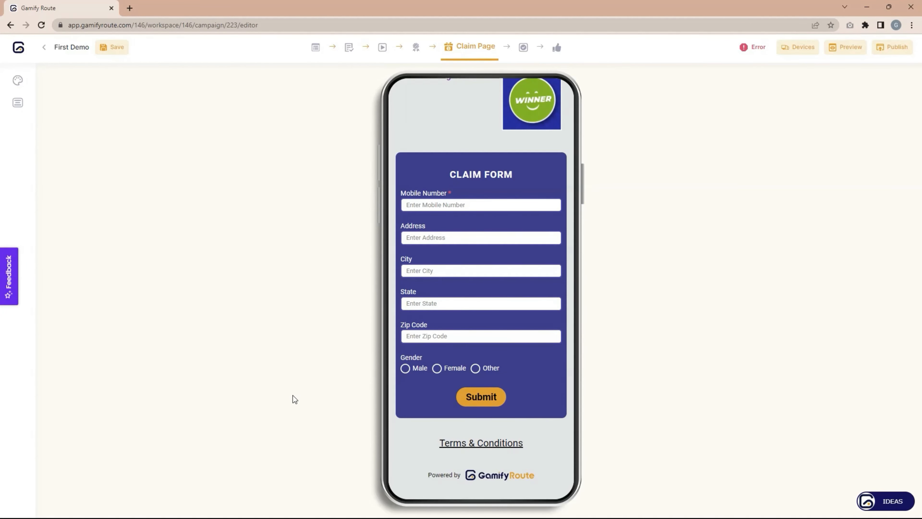
Make the claim form's Address field required, with unique values left off.
left_click(535, 360)
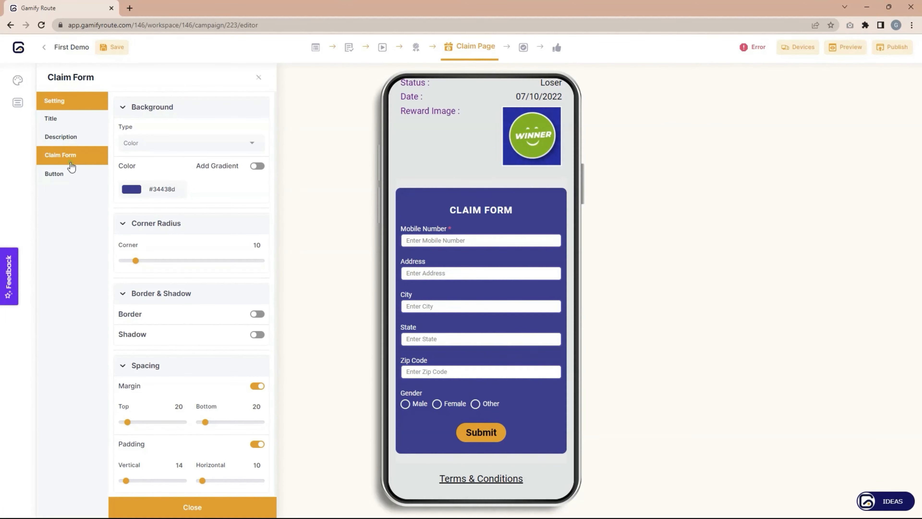
left_click(67, 160)
scroll(193, 245, "down", 10)
scroll(193, 246, "up", 10)
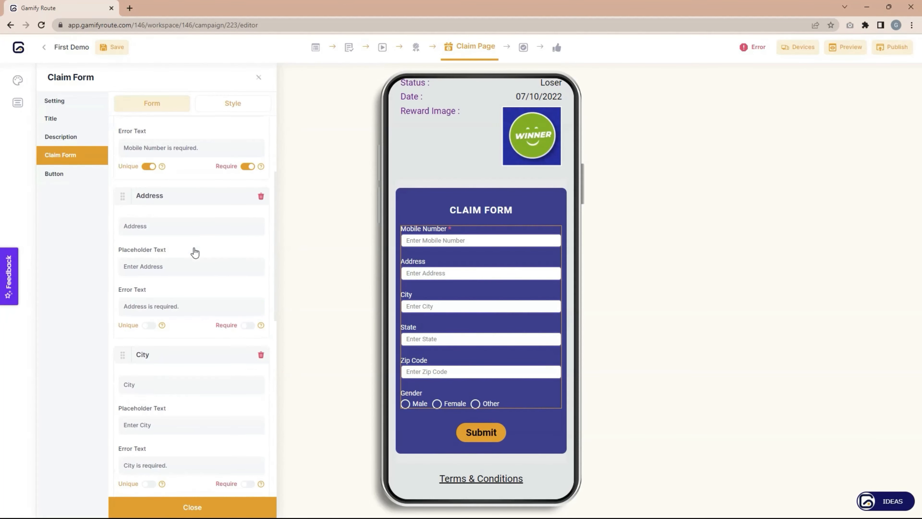
left_click(216, 139)
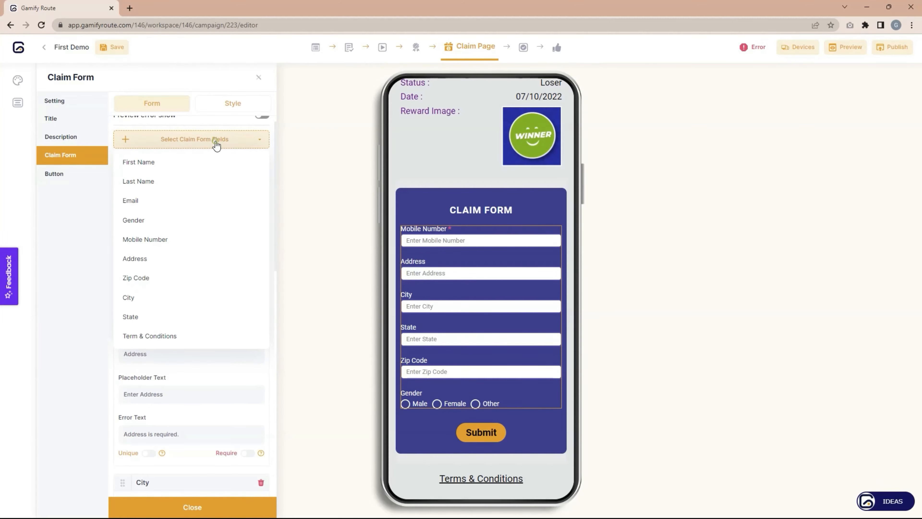
left_click(216, 139)
scroll(178, 316, "down", 4)
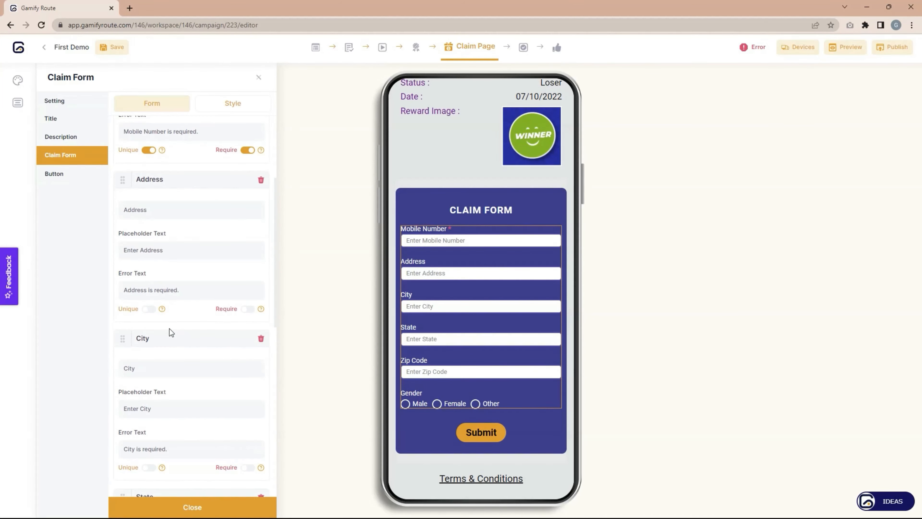
left_click(148, 310)
left_click(149, 310)
scroll(192, 323, "up", 4)
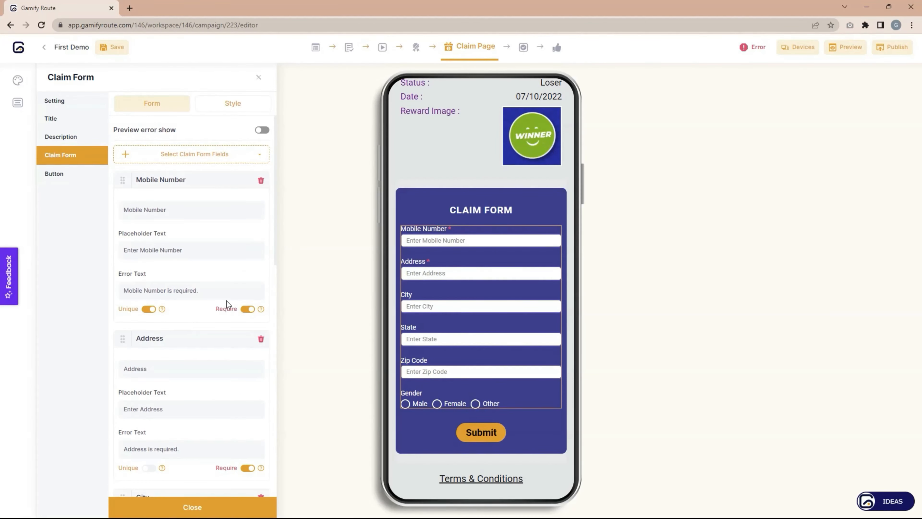
Switch to the Validation Page with its CLICK TO VALIDATE button and validity countdown.
left_click(523, 48)
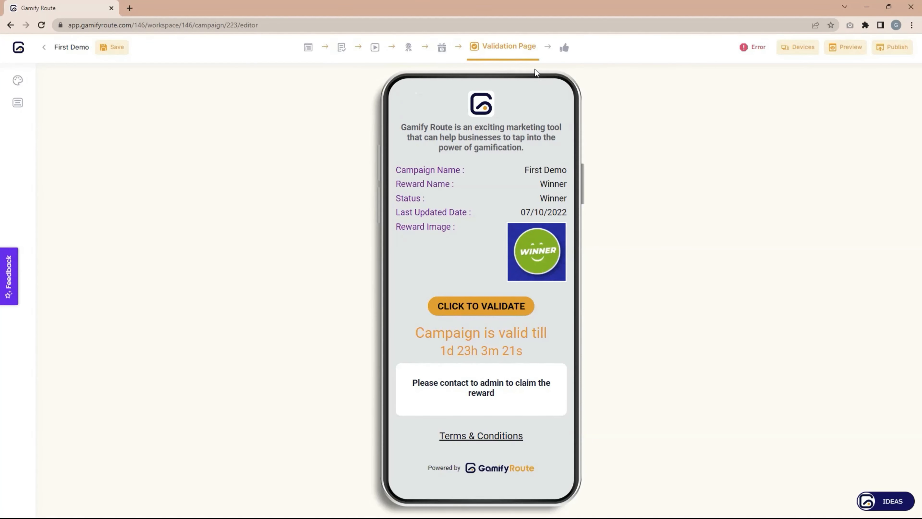
Switch to the Thank You Page and select its CONGRATULATION image for editing.
left_click(565, 48)
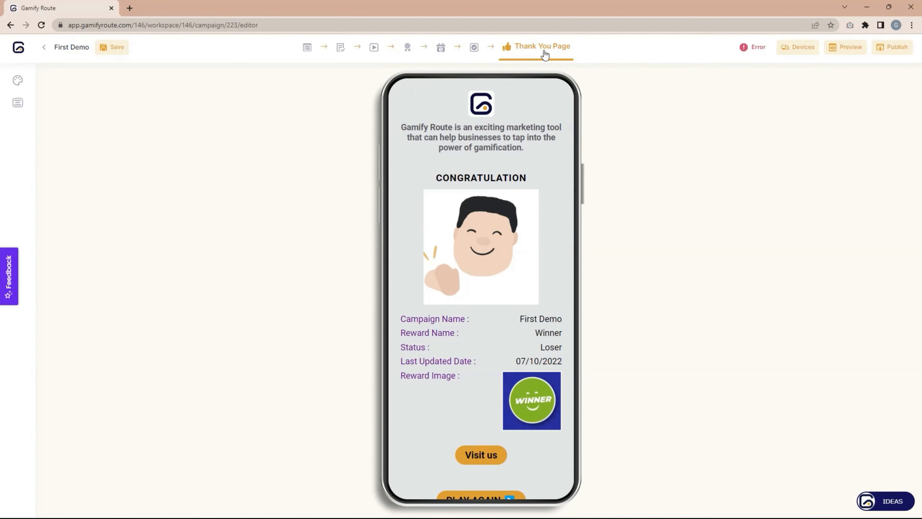
left_click(553, 189)
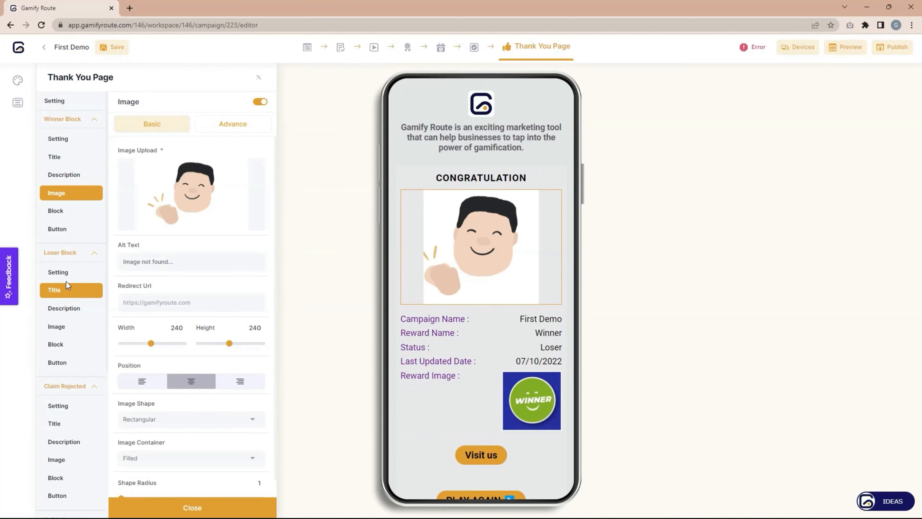
Preview the Thank You Page's loser version via its Title settings.
left_click(58, 289)
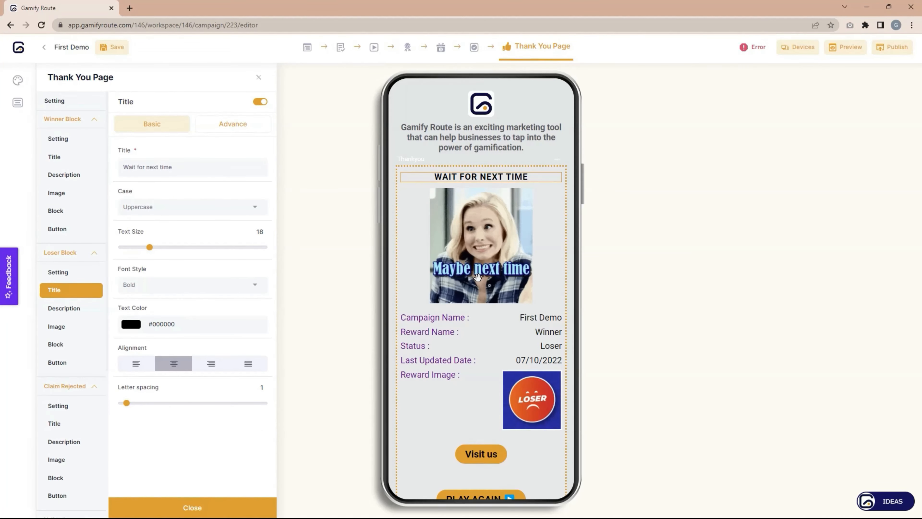
scroll(499, 308, "down", 3)
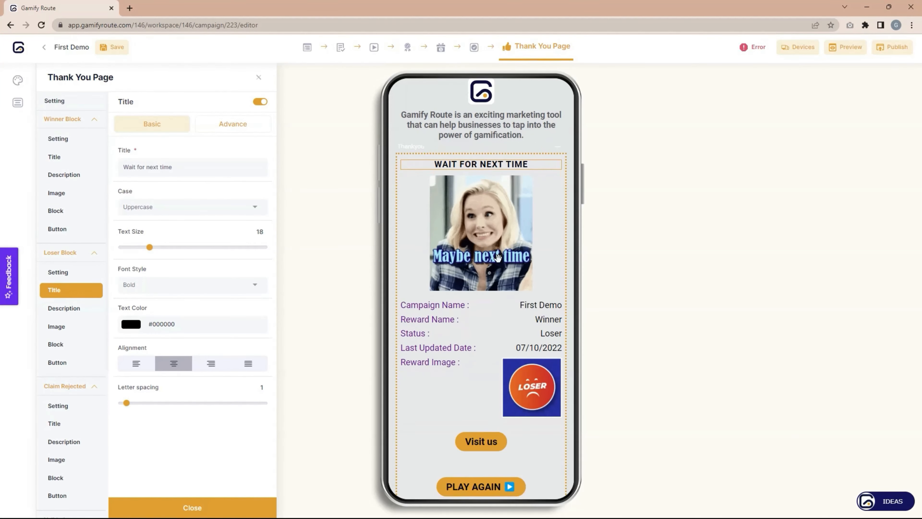
scroll(54, 298, "down", 5)
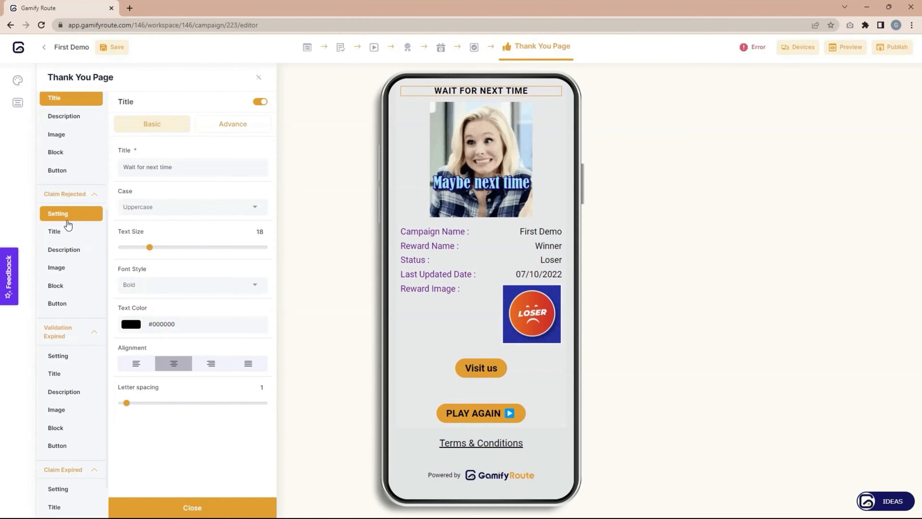
scroll(69, 361, "down", 3)
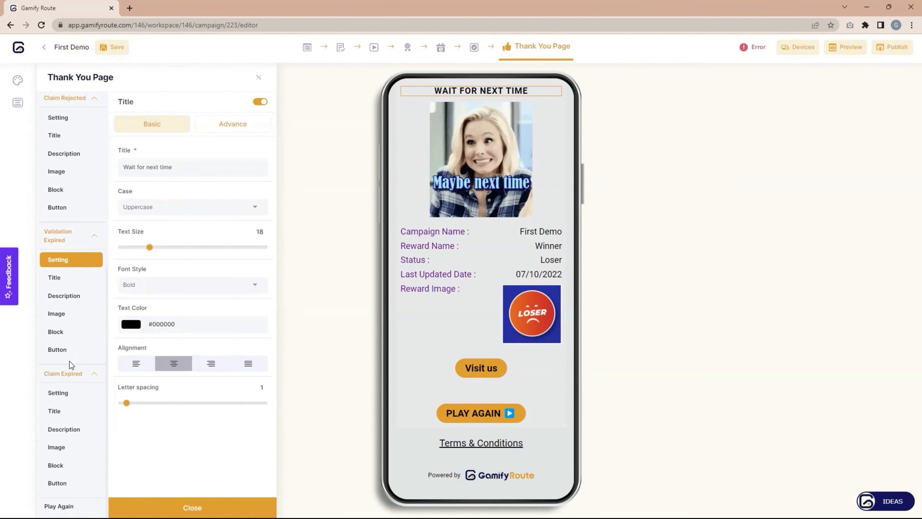
scroll(69, 400, "up", 5)
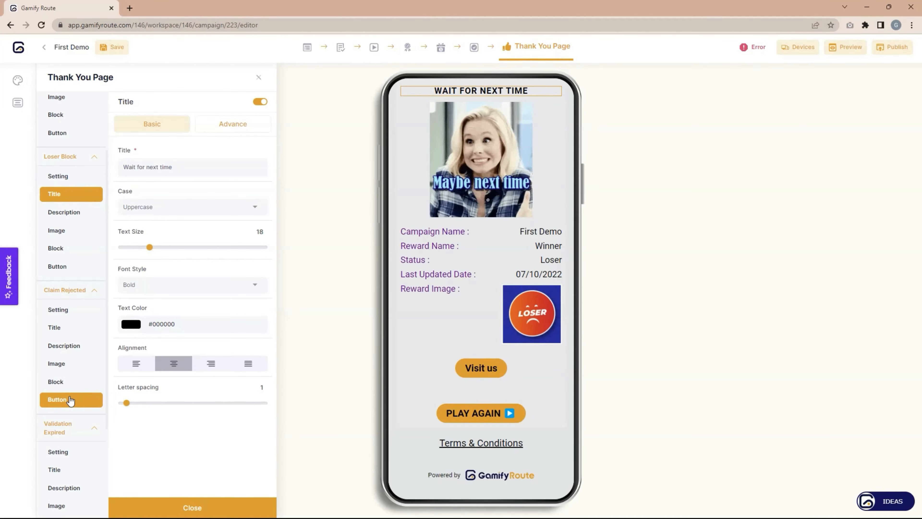
Preview the Claim Rejected, Validation Expired and Claim Expired versions, ending on CLAIM IS OVER!!
left_click(64, 312)
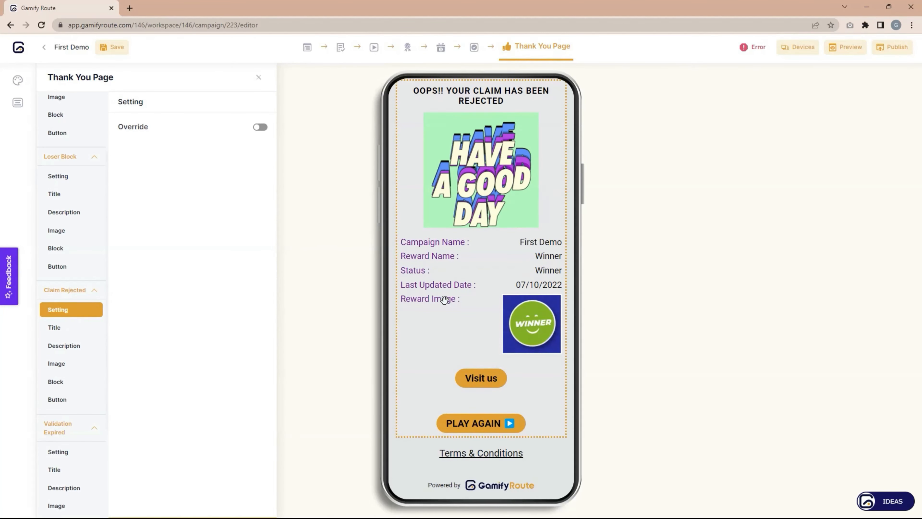
scroll(444, 299, "down", 1)
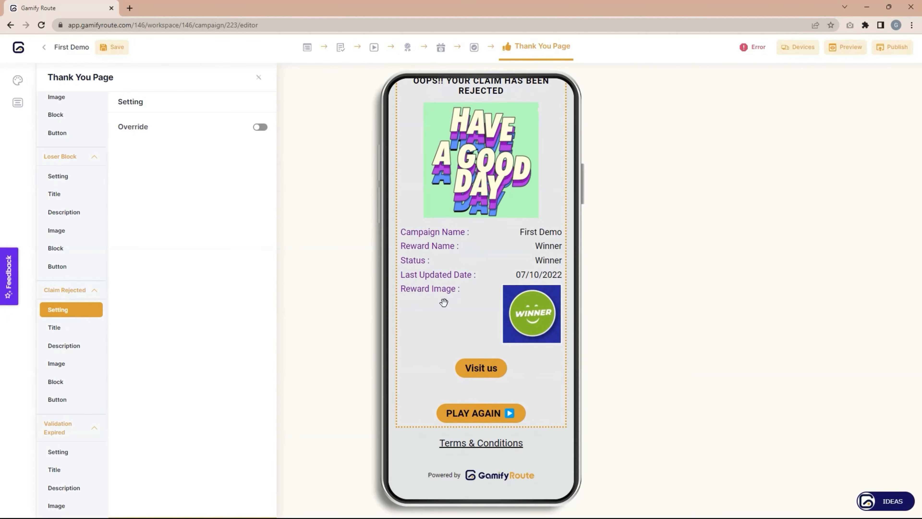
left_click(81, 451)
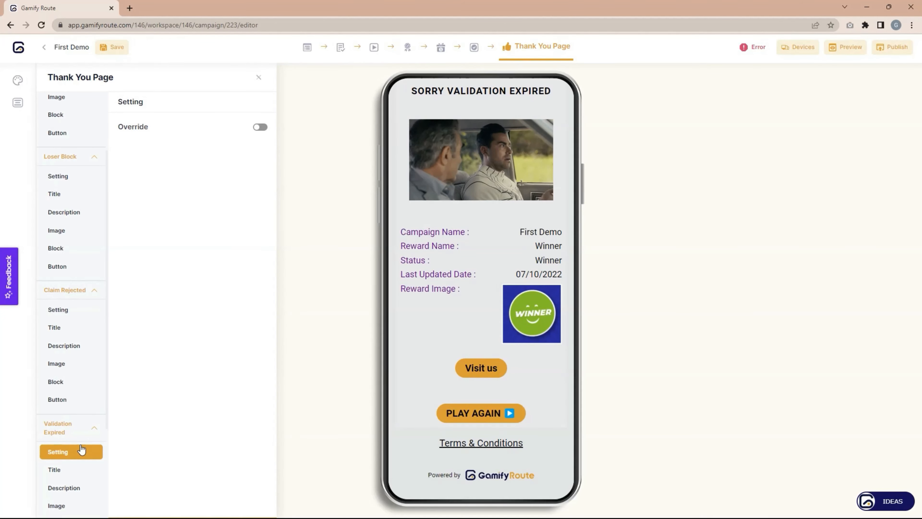
scroll(82, 449, "down", 5)
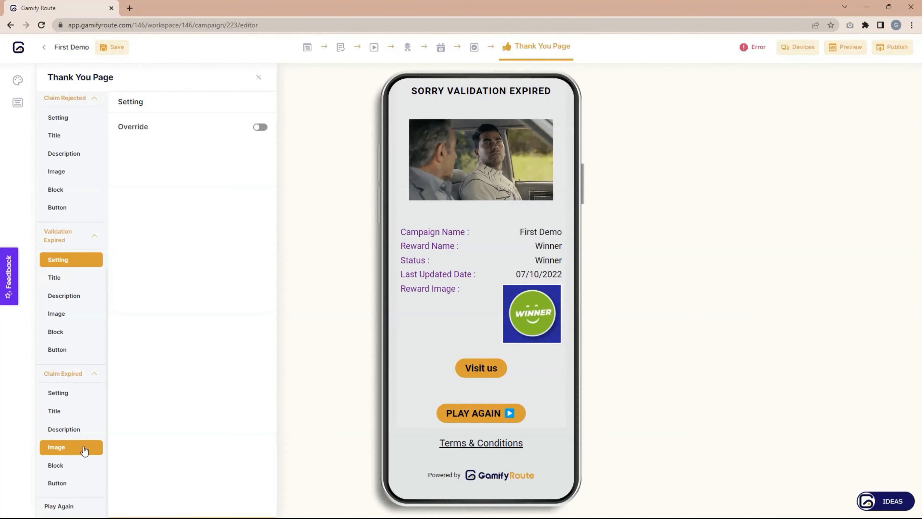
left_click(69, 400)
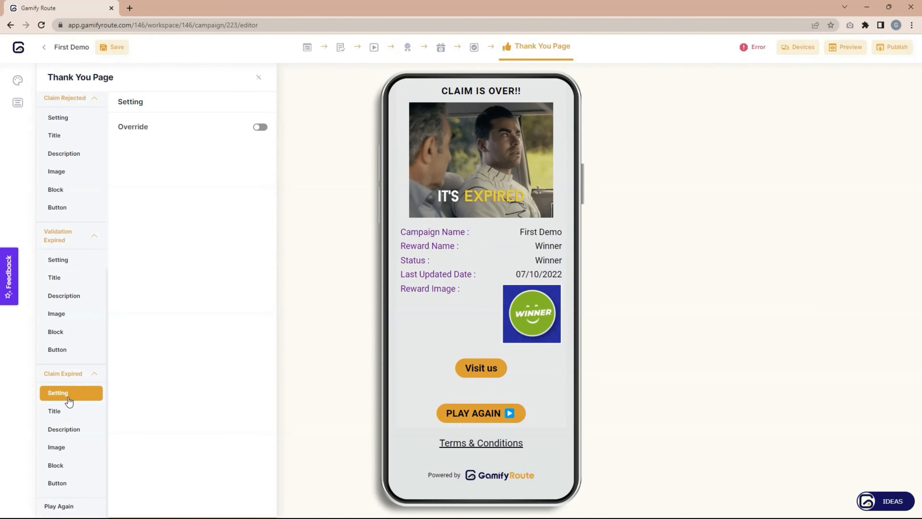
scroll(69, 378, "up", 7)
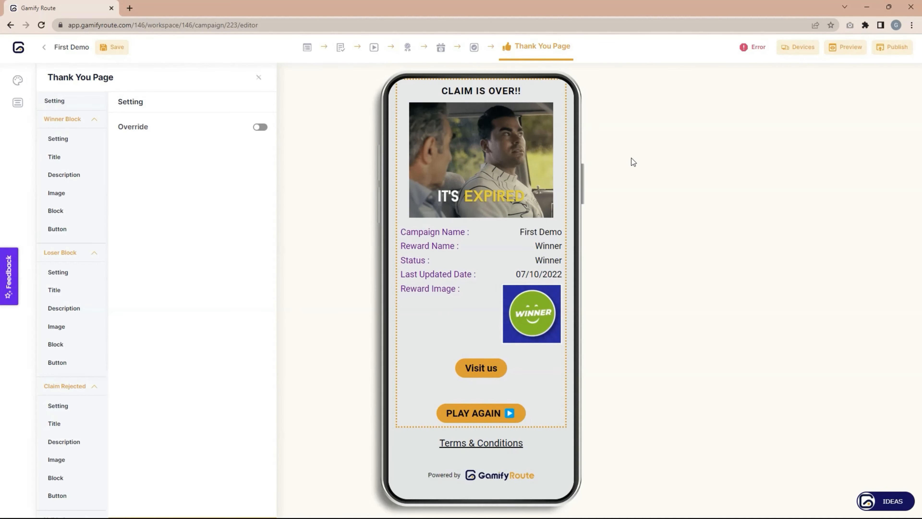
Follow the error to the Opt-in form and enter 'jklj' as the Terms & Conditions description.
left_click(751, 51)
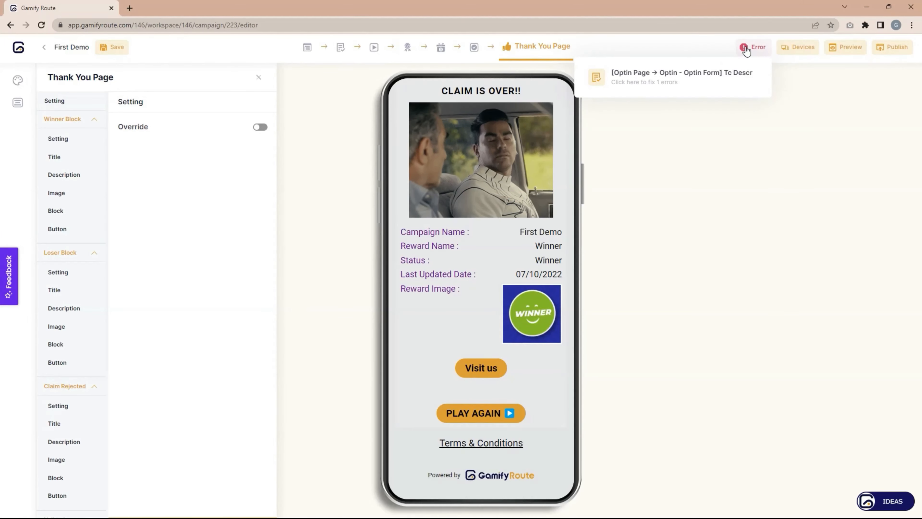
left_click(682, 76)
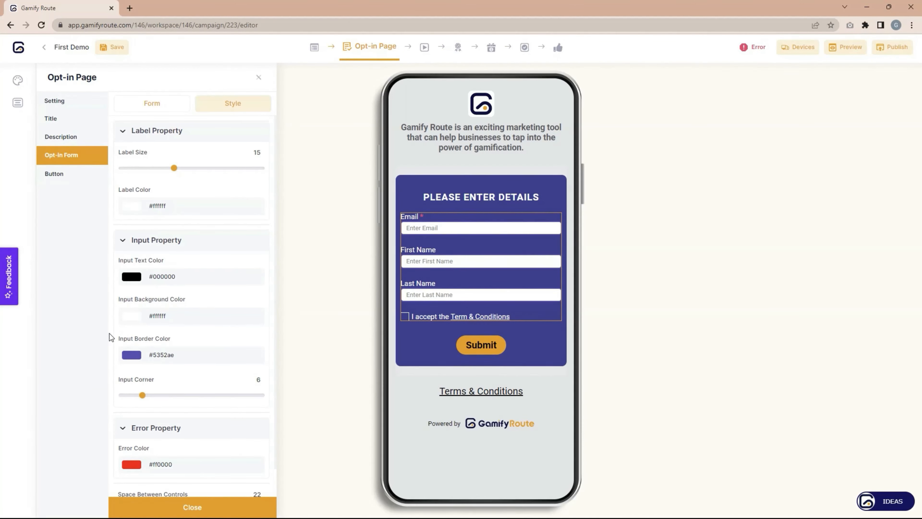
scroll(201, 323, "down", 1)
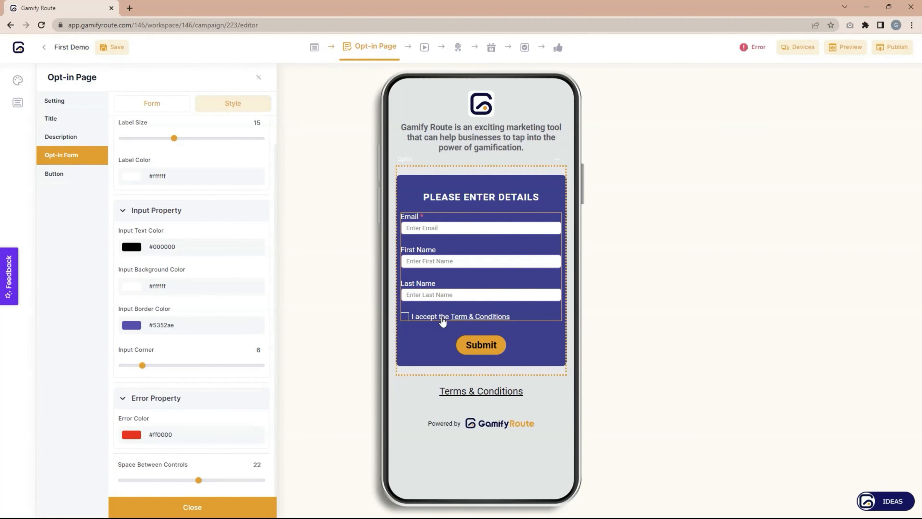
left_click(453, 316)
left_click(565, 239)
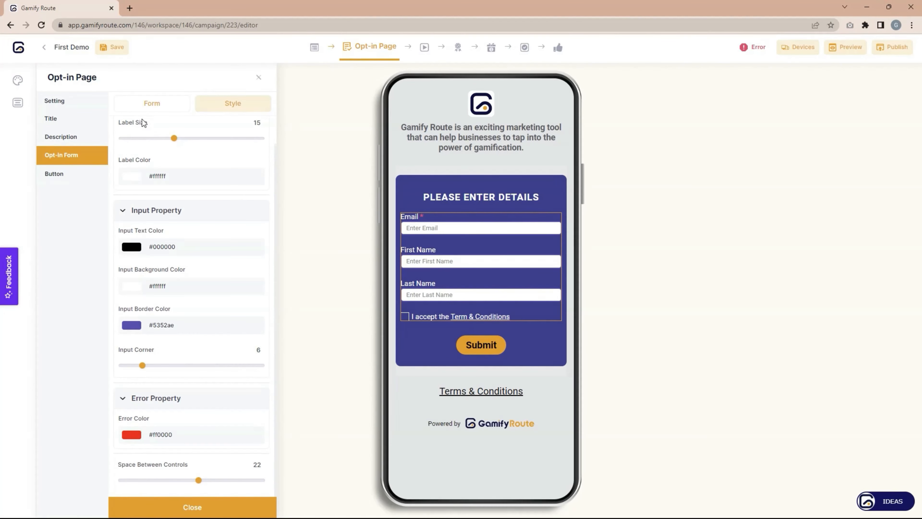
left_click(150, 105)
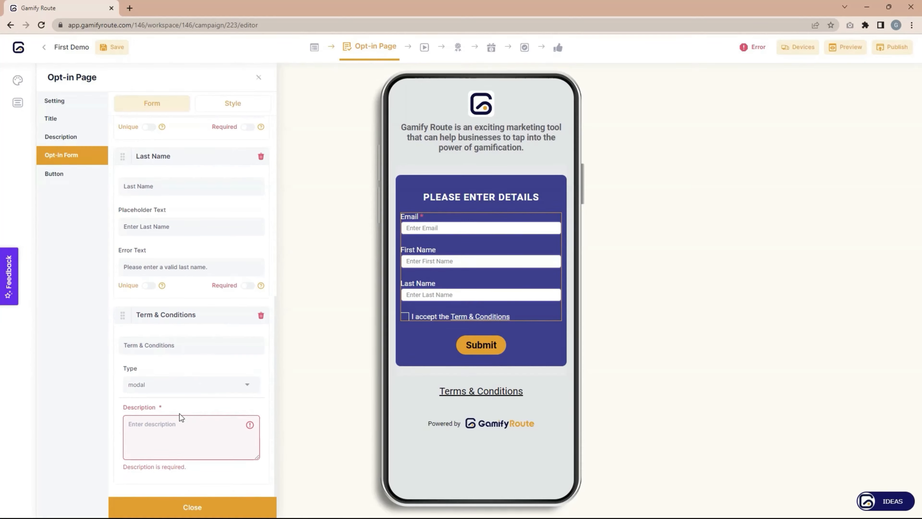
left_click(152, 435)
type("jkljj")
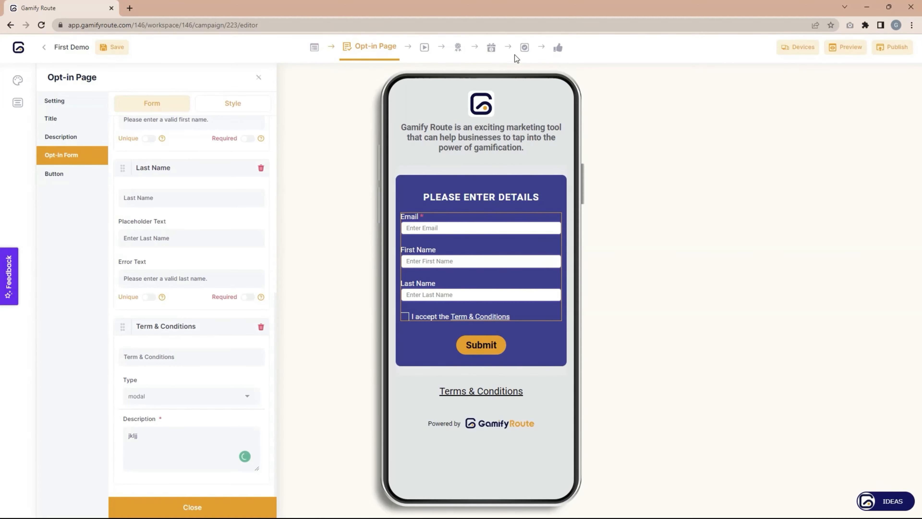
Preview the Opt-in page at tablet, then desktop width, and save the campaign.
left_click(799, 55)
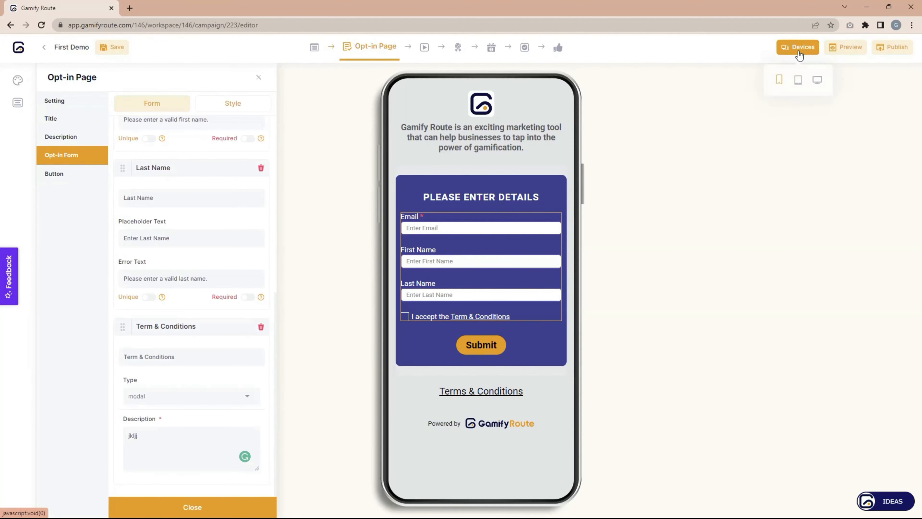
left_click(798, 80)
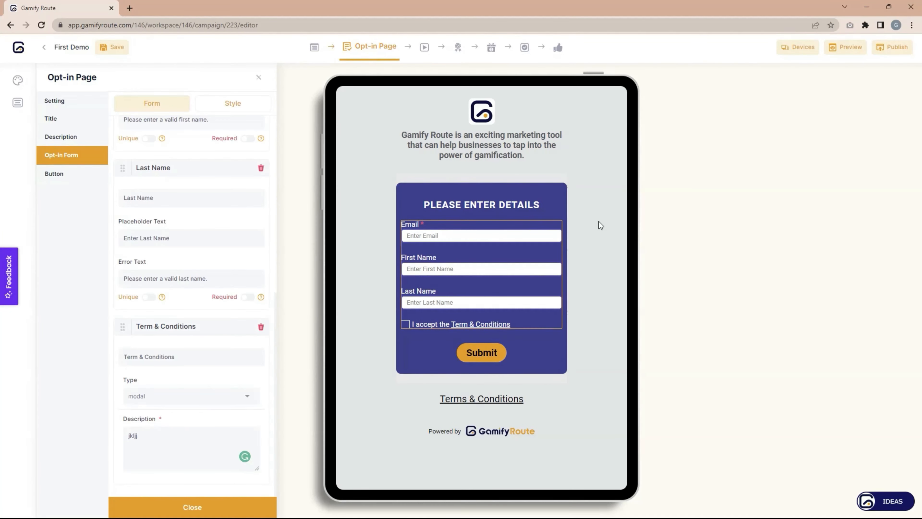
left_click(799, 56)
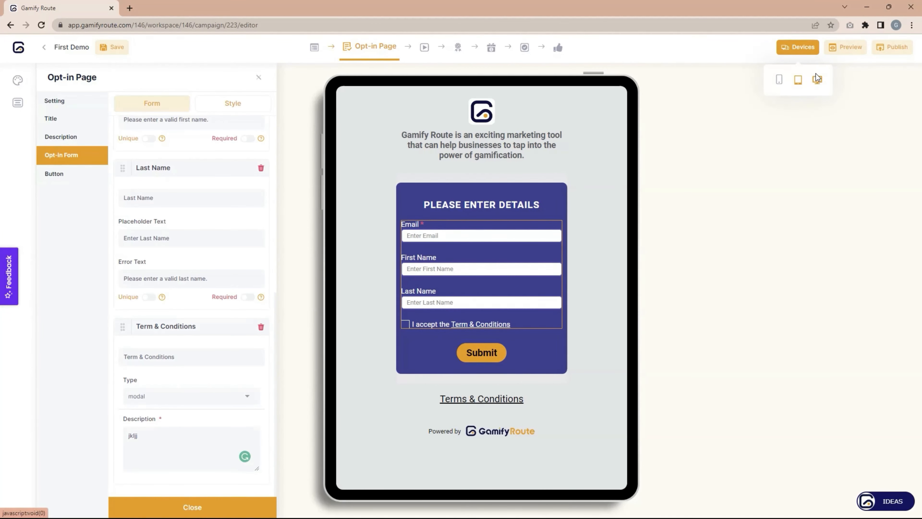
left_click(818, 81)
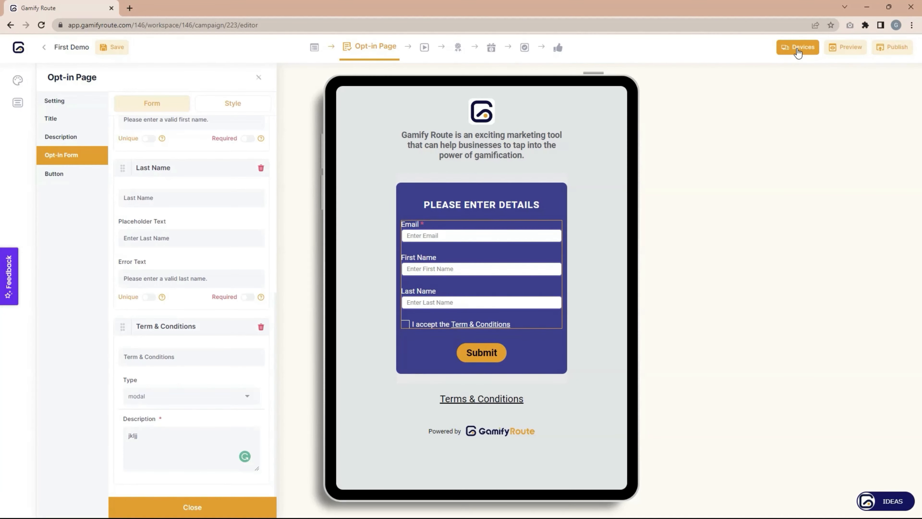
left_click(799, 52)
left_click(818, 81)
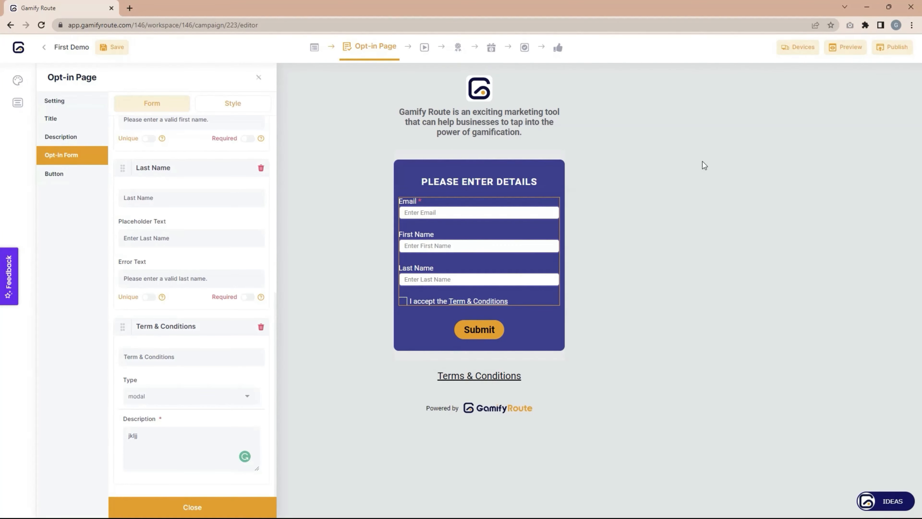
left_click(120, 53)
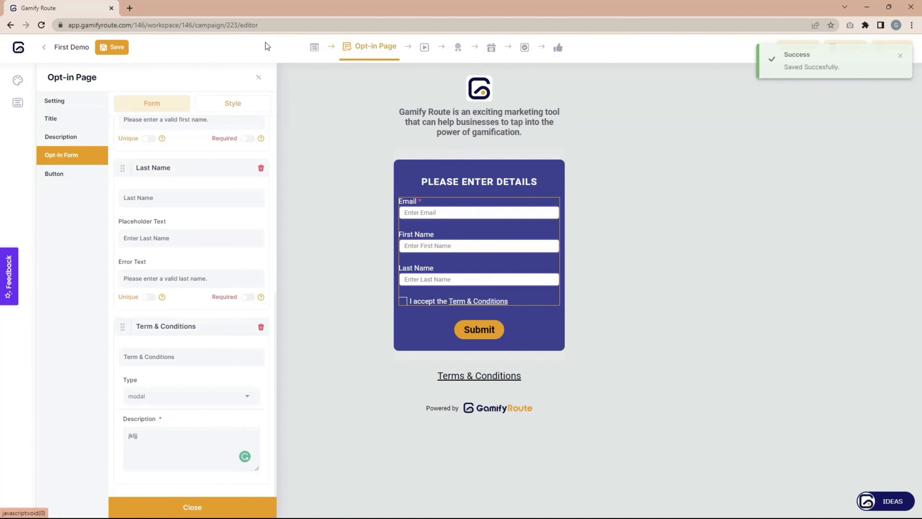
left_click(900, 56)
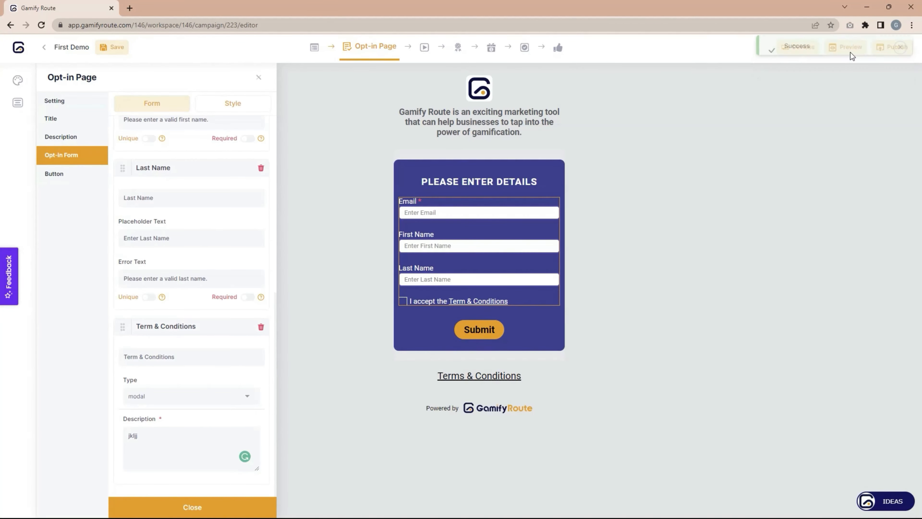
Open a live preview of First Demo in a new tab, then go back to the editor tab.
left_click(846, 53)
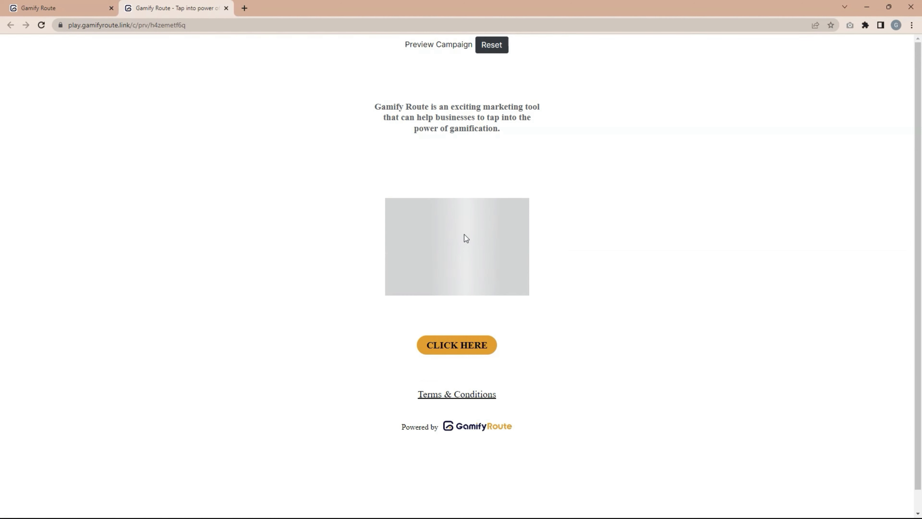
left_click(65, 7)
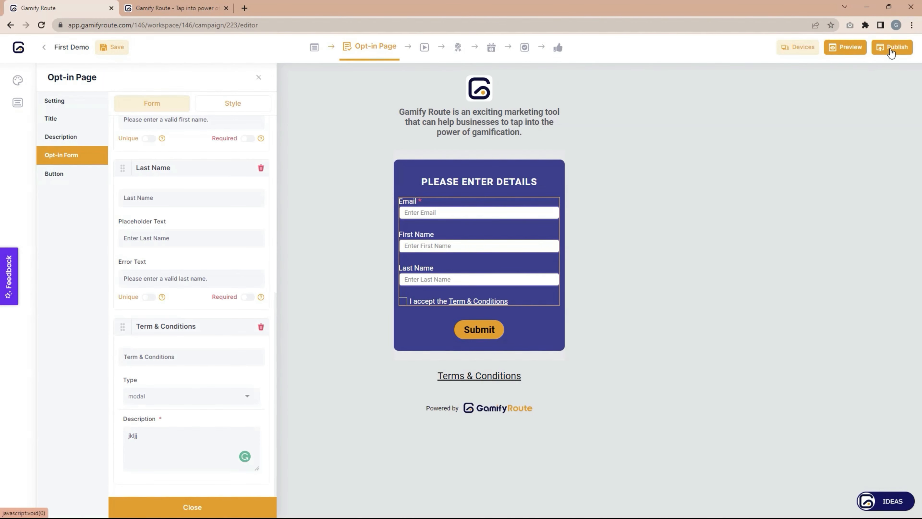
Set First Demo's publish status to Live.
left_click(891, 52)
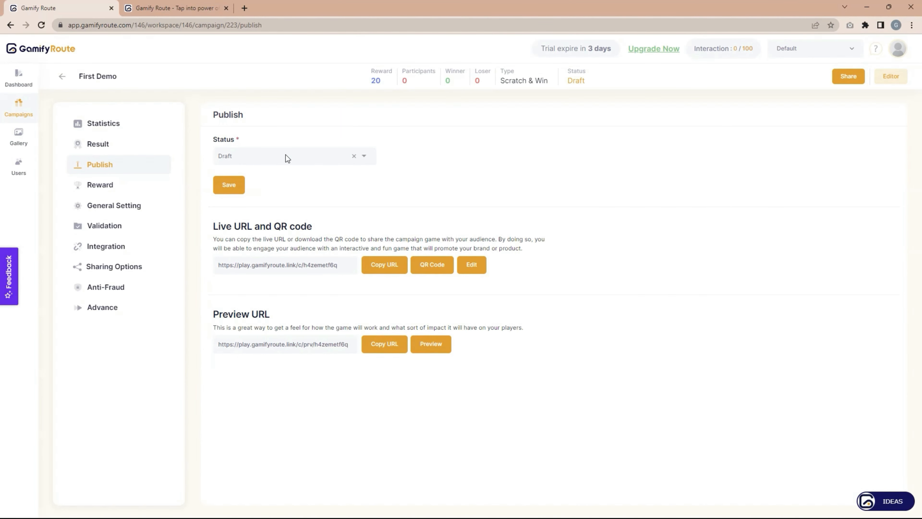
left_click(301, 160)
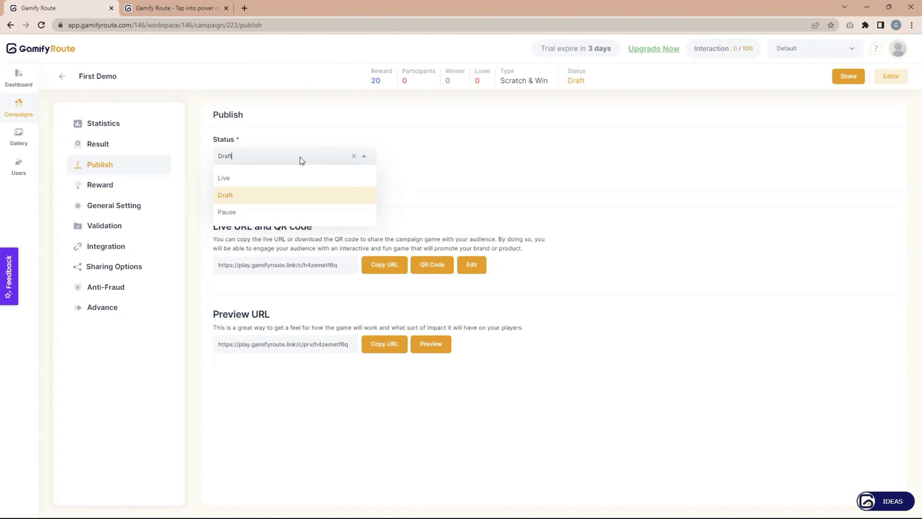
left_click(275, 178)
Set the run dates from 20-02-2023 to 28-02-2023 and save.
left_click(458, 161)
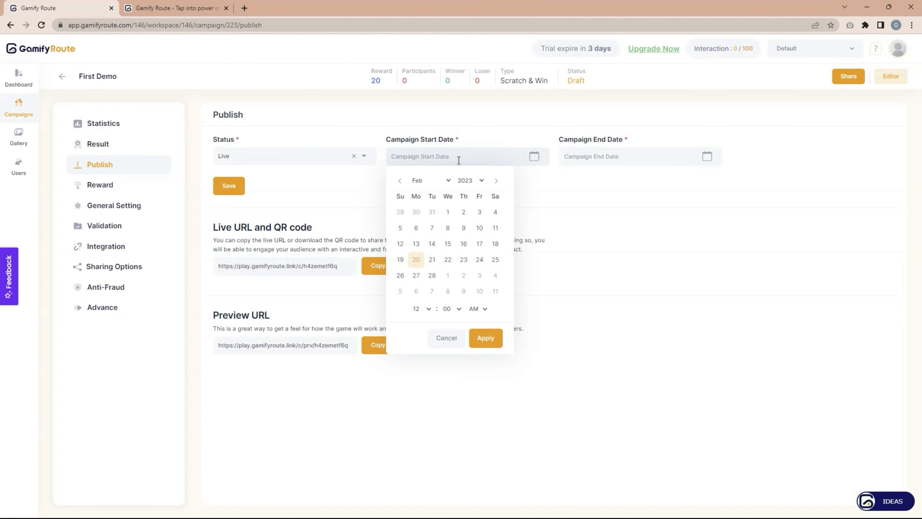
left_click(598, 160)
left_click(514, 162)
left_click(486, 338)
left_click(599, 156)
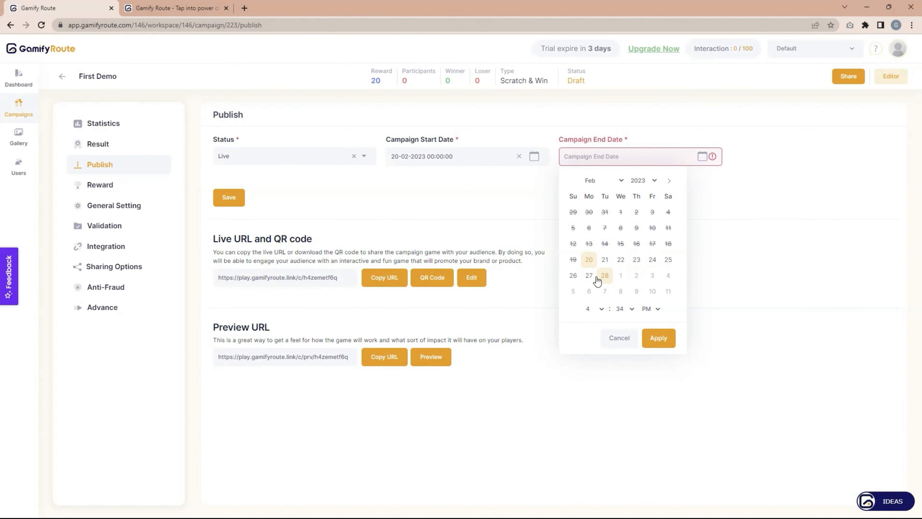
left_click(605, 275)
left_click(658, 338)
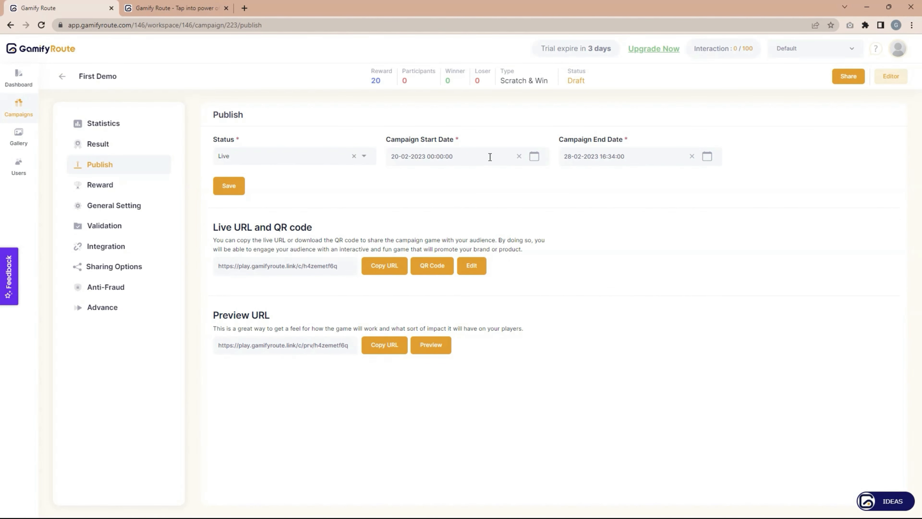
left_click(229, 186)
Look through the live link's QR code options, then bring up the campaign Statistics page.
left_click(436, 268)
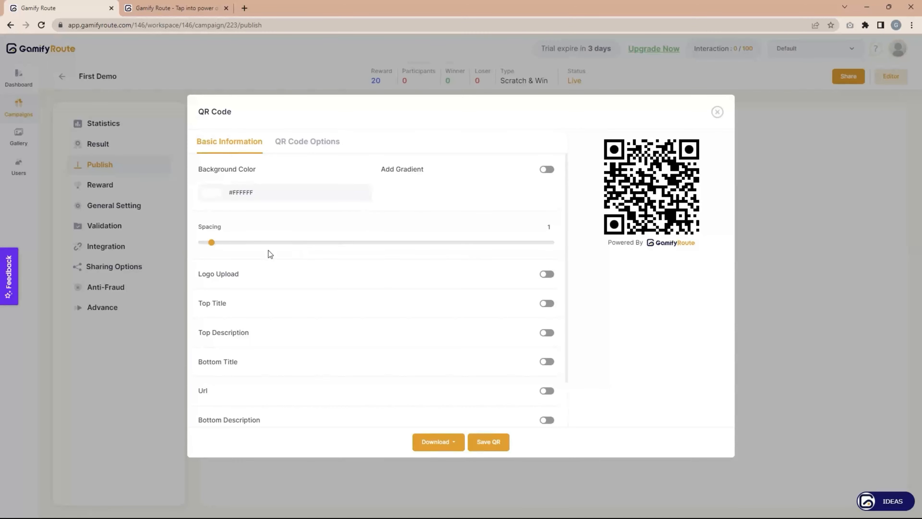
scroll(276, 254, "down", 2)
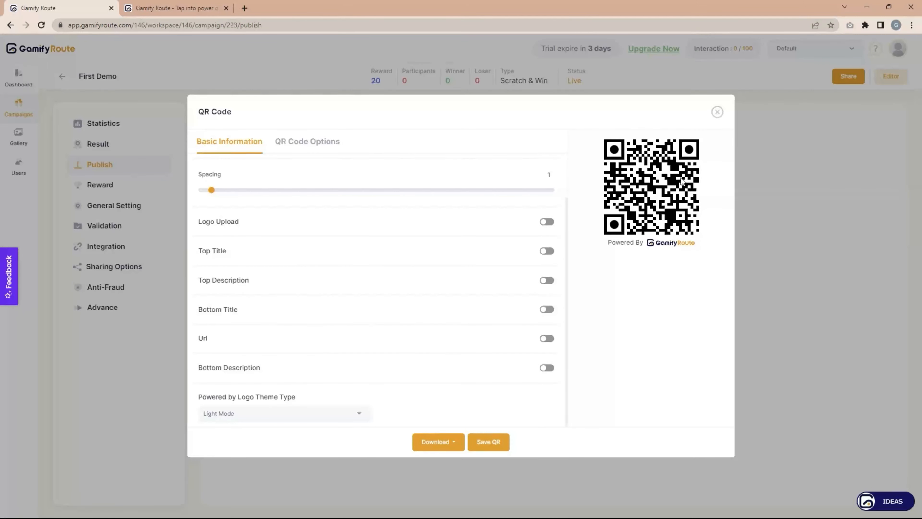
scroll(291, 238, "up", 2)
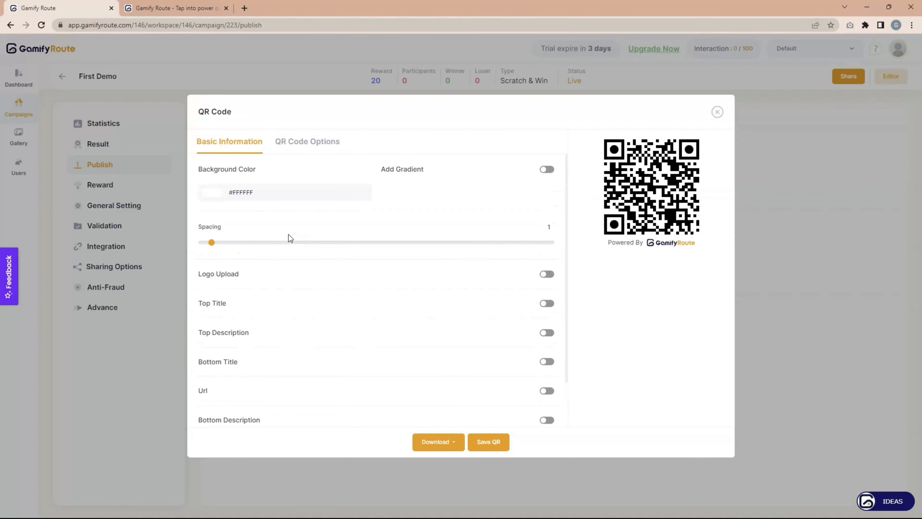
left_click(718, 112)
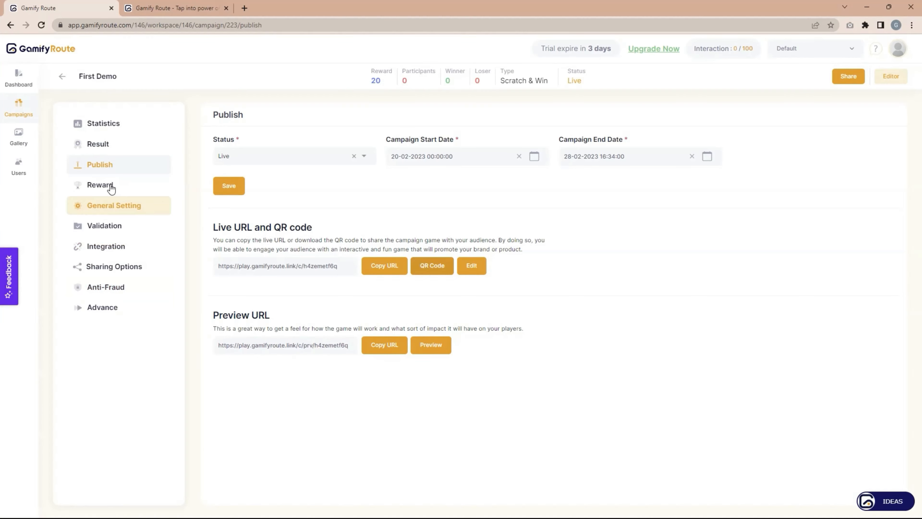
left_click(105, 126)
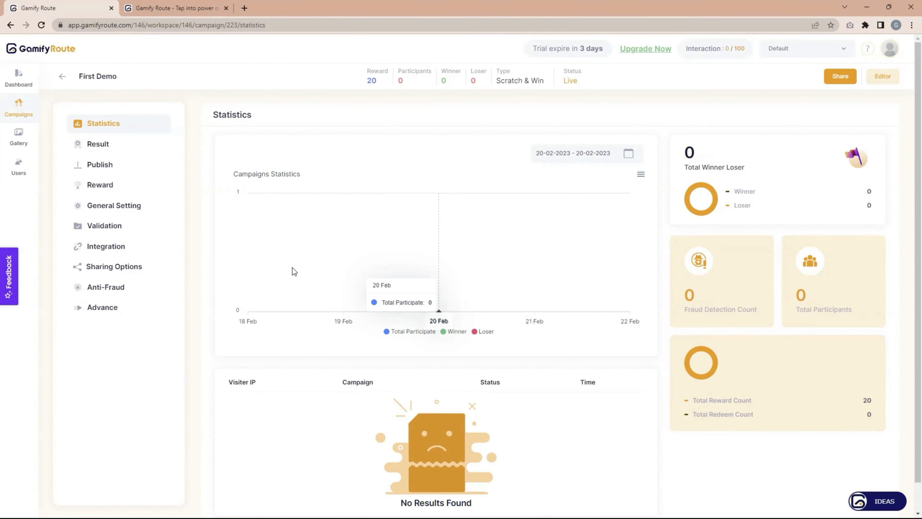
Scroll the empty statistics, then view the Result page showing 0 of 0.
scroll(345, 254, "down", 1)
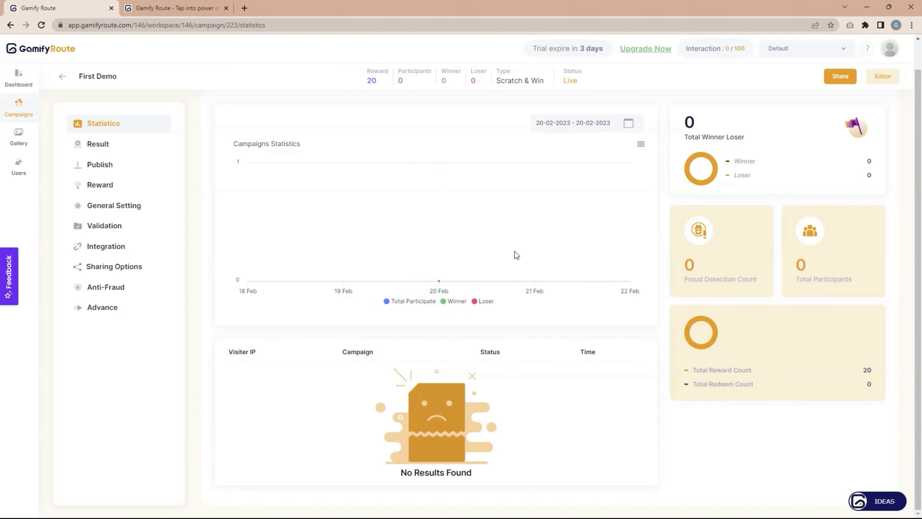
left_click(105, 145)
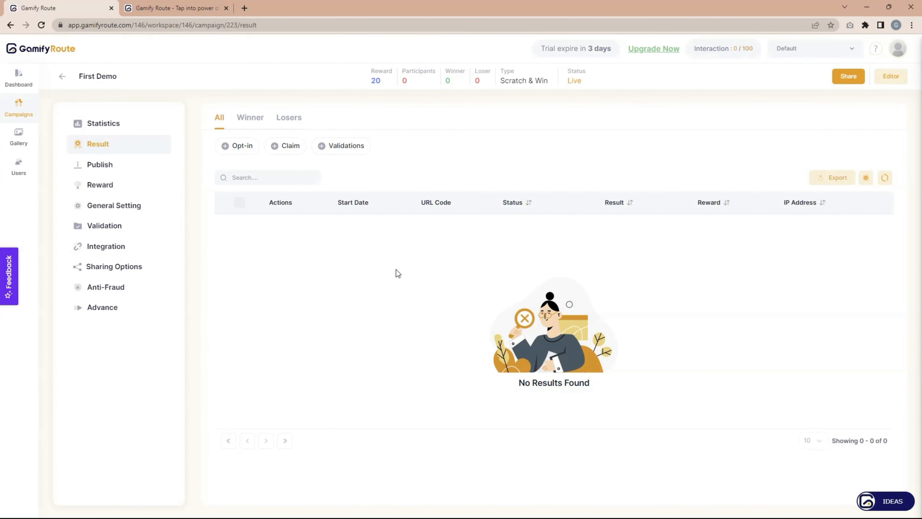
Go to Publish and open the Reward list with Loser and Winner rewards.
left_click(106, 169)
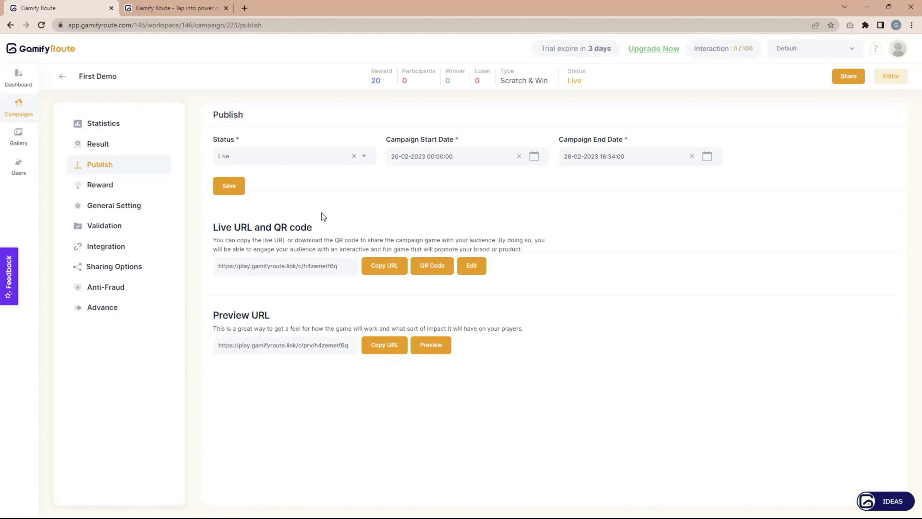
left_click(98, 186)
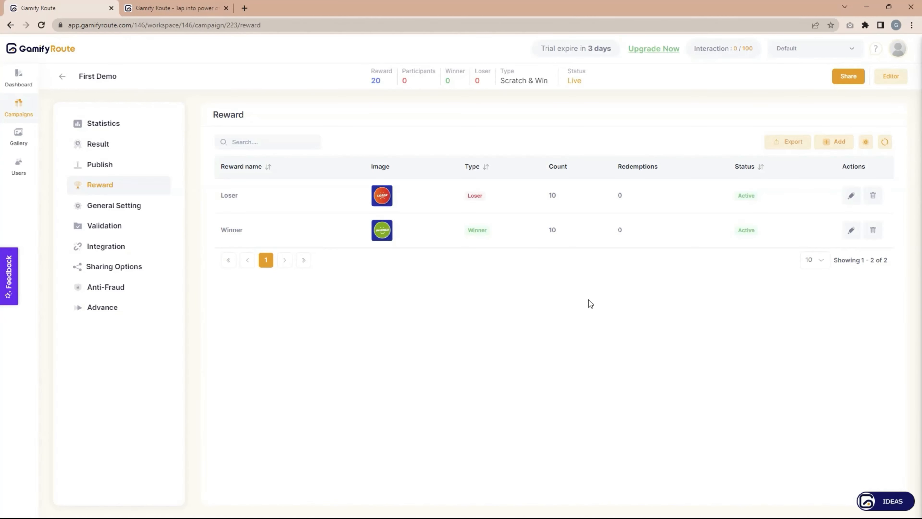
left_click(838, 143)
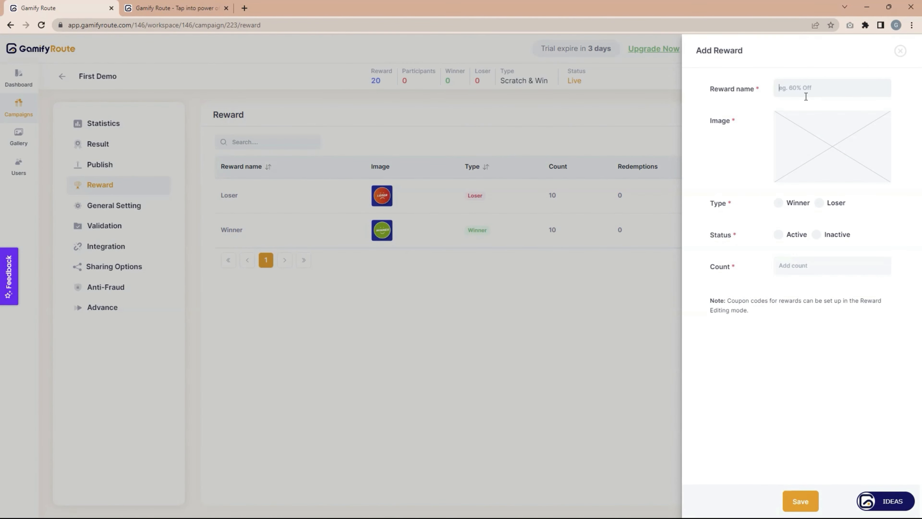
mouse_move(829, 158)
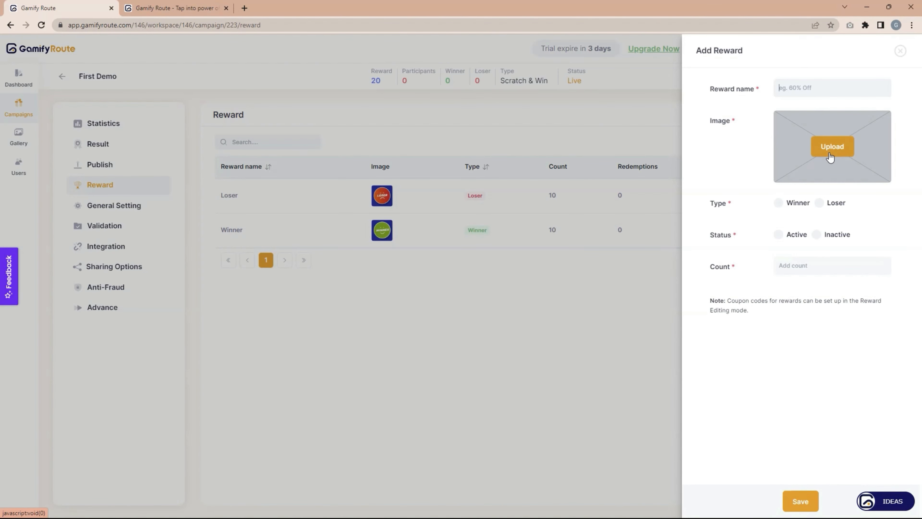
left_click(779, 205)
left_click(777, 214)
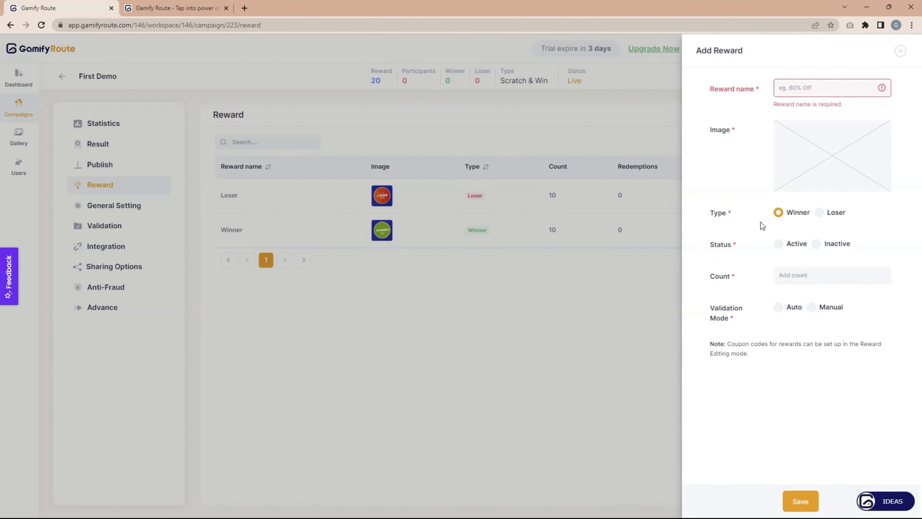
left_click(820, 212)
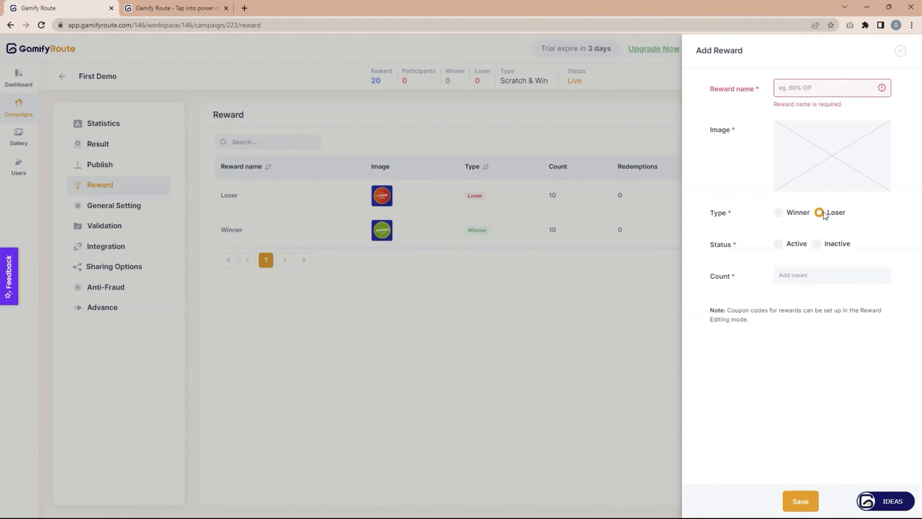
mouse_move(788, 143)
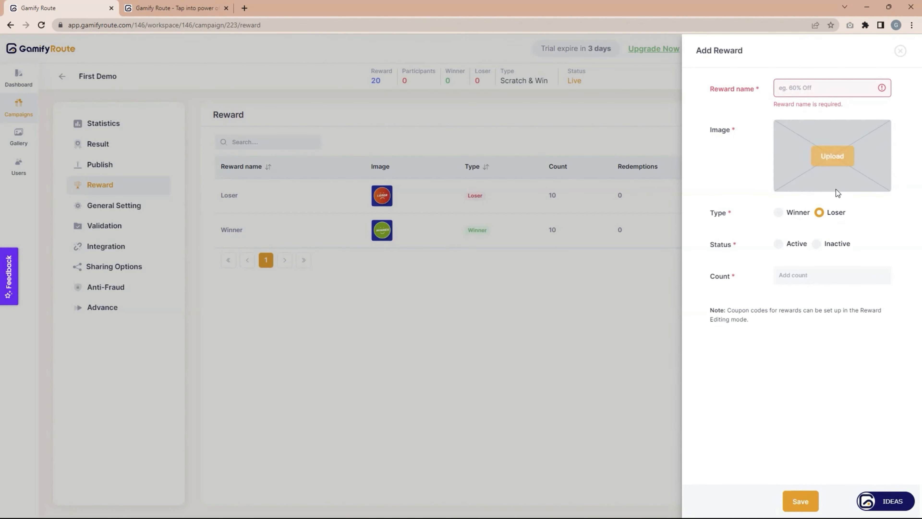
left_click(779, 244)
left_click(817, 246)
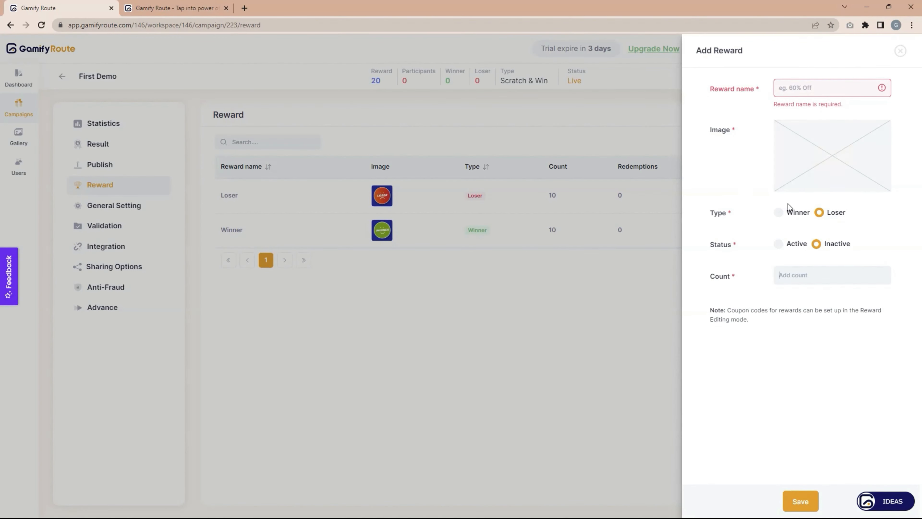
left_click(900, 50)
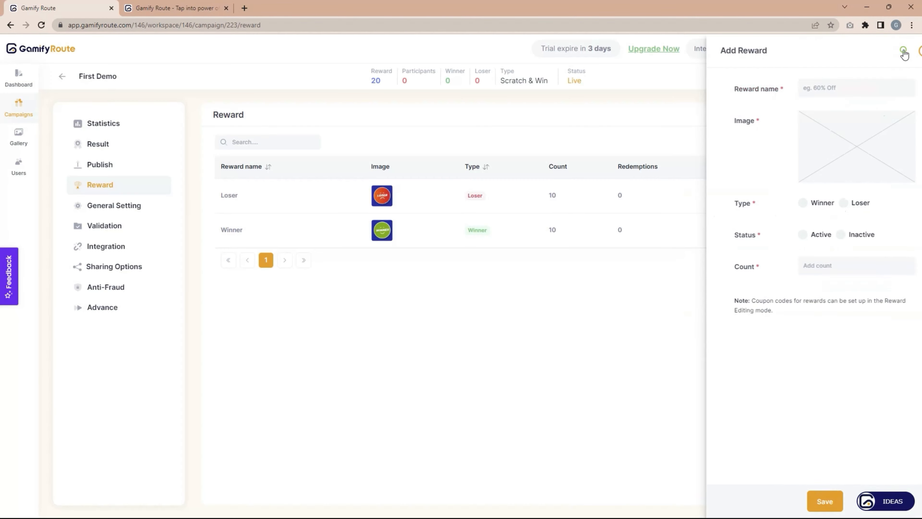
Review the General Setting page, then move on to the Validation settings.
left_click(126, 211)
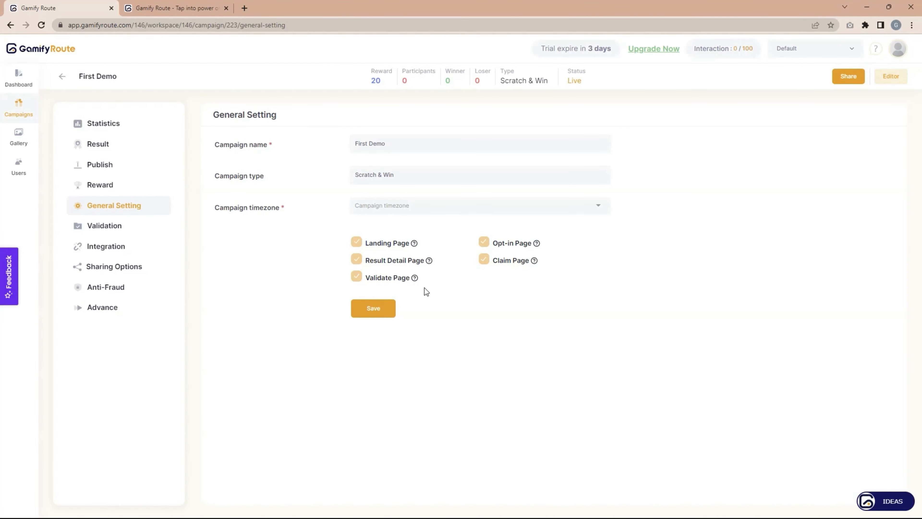
left_click(108, 230)
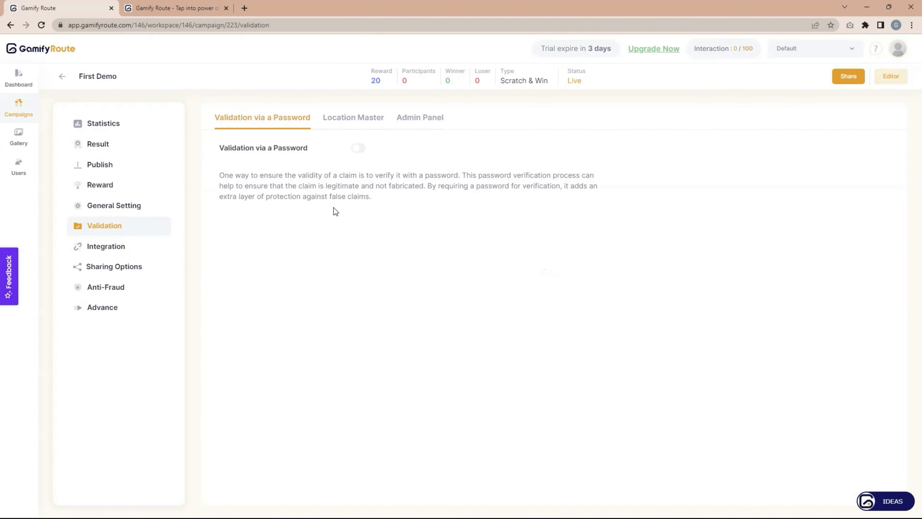
Turn on Validation via a Password, enter a master password, and save it.
left_click(359, 149)
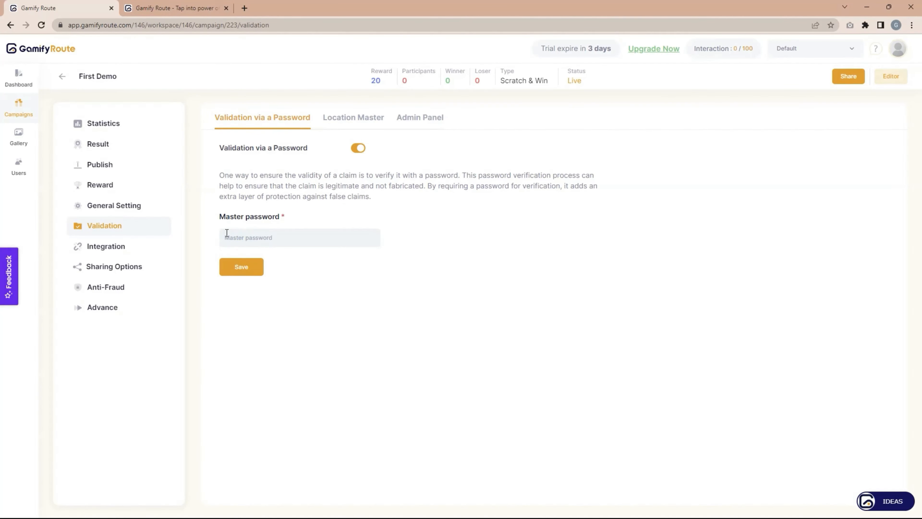
type("123")
left_click(255, 270)
Turn on Location Master validation, view the Admin Panel option, then return to Result.
left_click(354, 117)
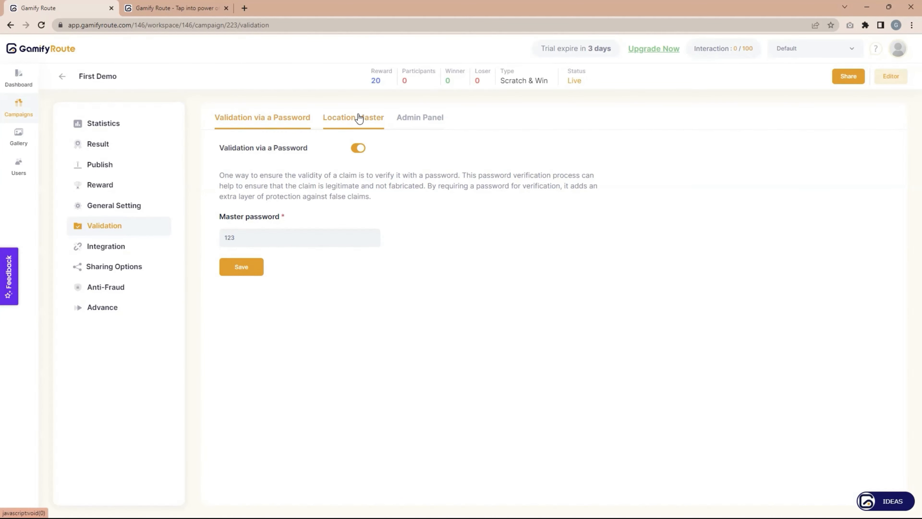
left_click(359, 148)
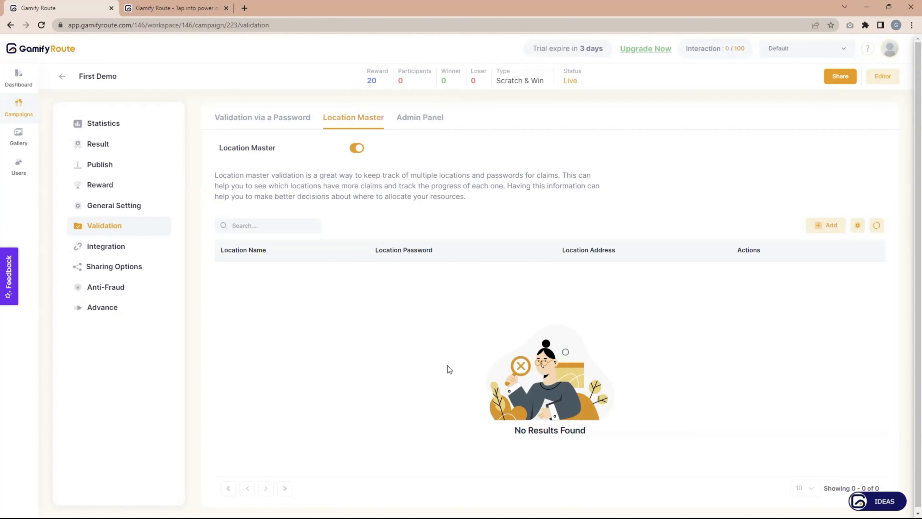
left_click(423, 125)
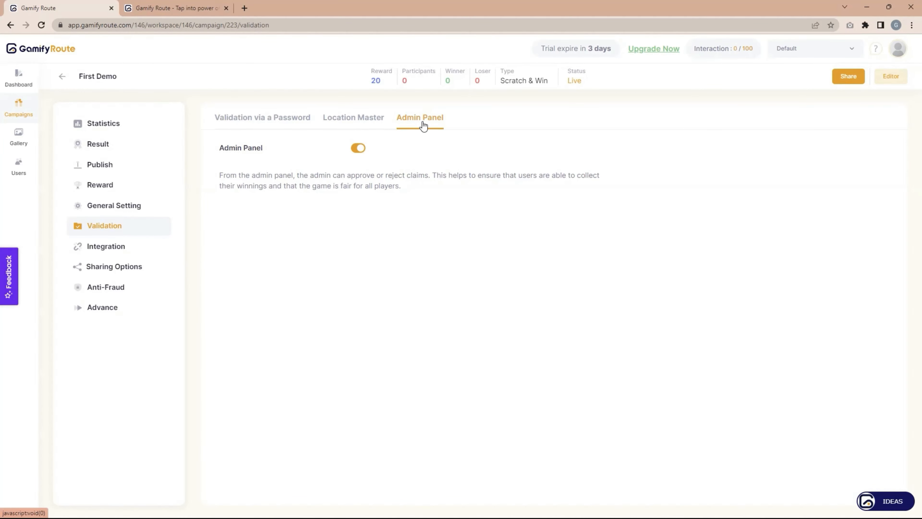
left_click(133, 148)
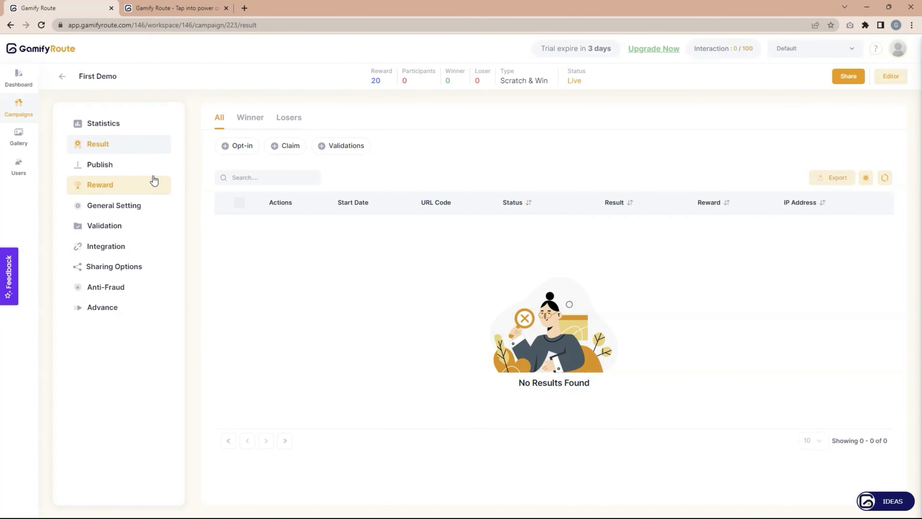
Open the integration settings and view the webhook delivery history.
left_click(112, 247)
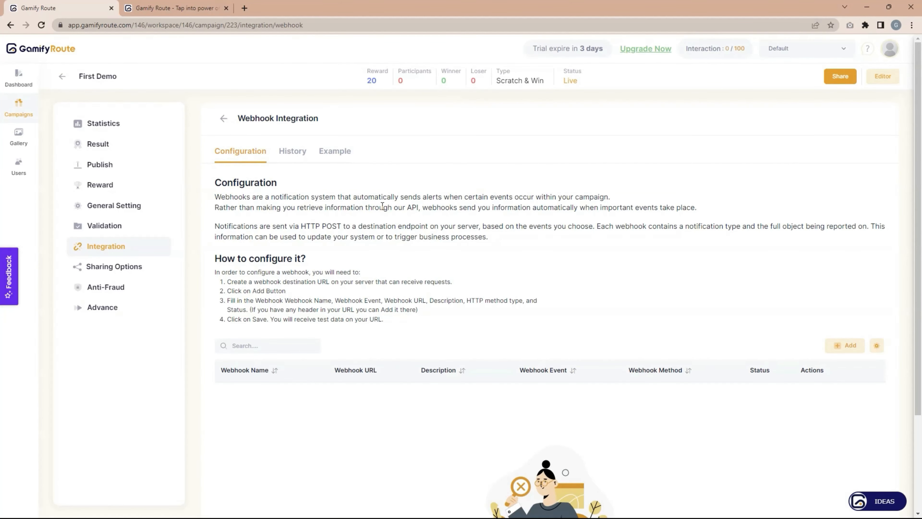
scroll(392, 208, "down", 3)
scroll(392, 212, "up", 3)
left_click(291, 152)
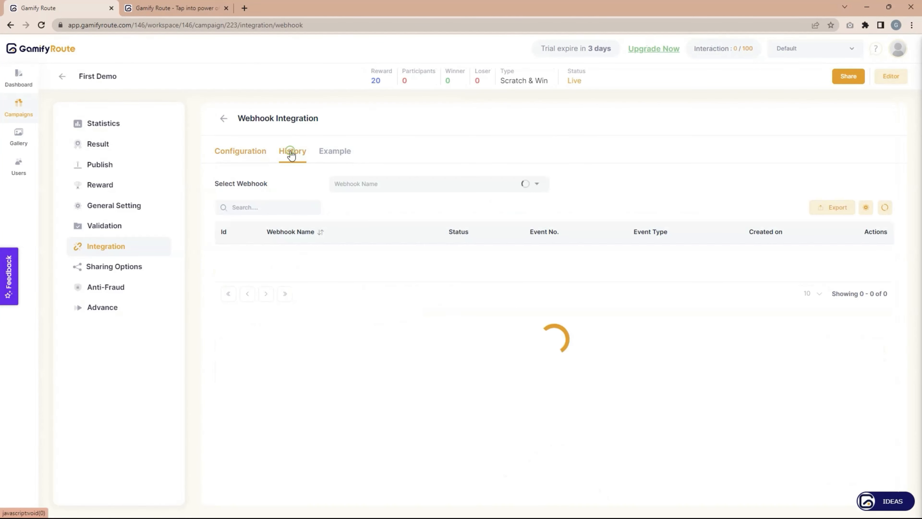
Step through the example webhook payloads (Optin, Claim, Winner, Loser, all events), then open Sharing Options.
left_click(335, 154)
scroll(357, 276, "down", 5)
scroll(344, 264, "up", 5)
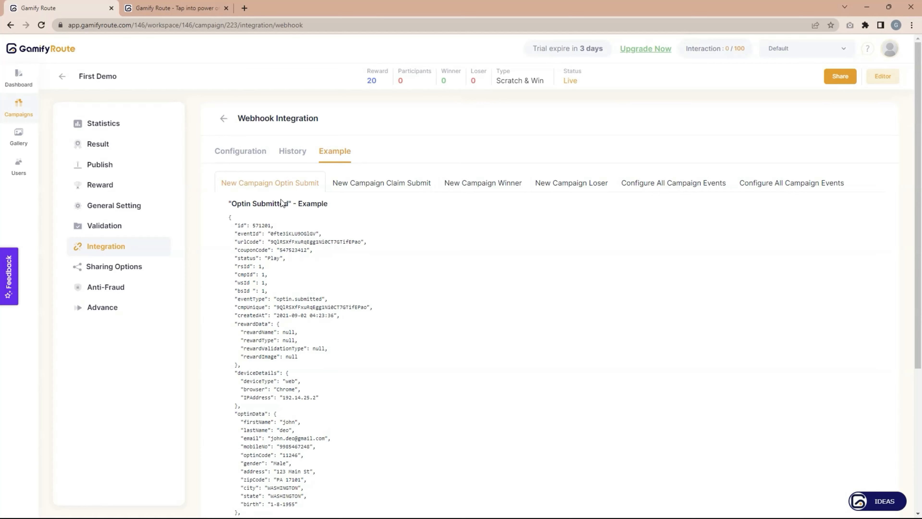
left_click(368, 181)
left_click(468, 183)
left_click(566, 184)
left_click(683, 183)
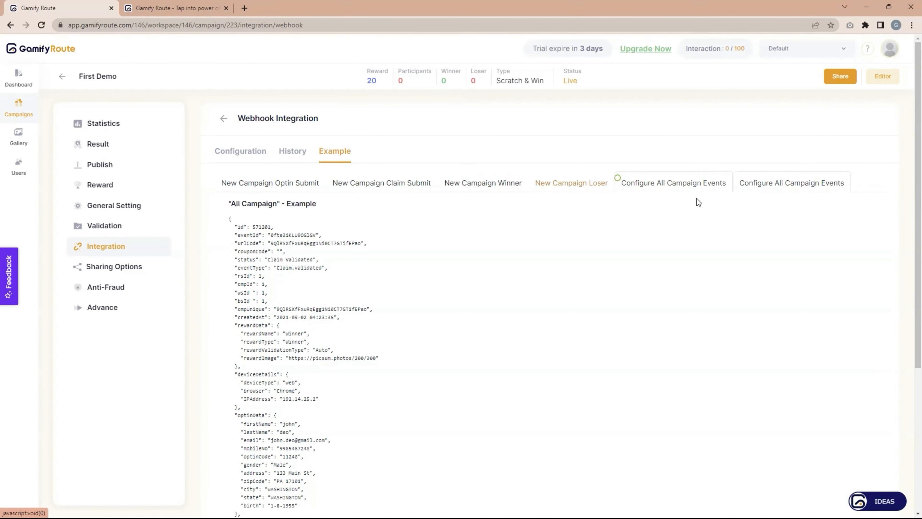
left_click(756, 184)
left_click(270, 183)
left_click(244, 151)
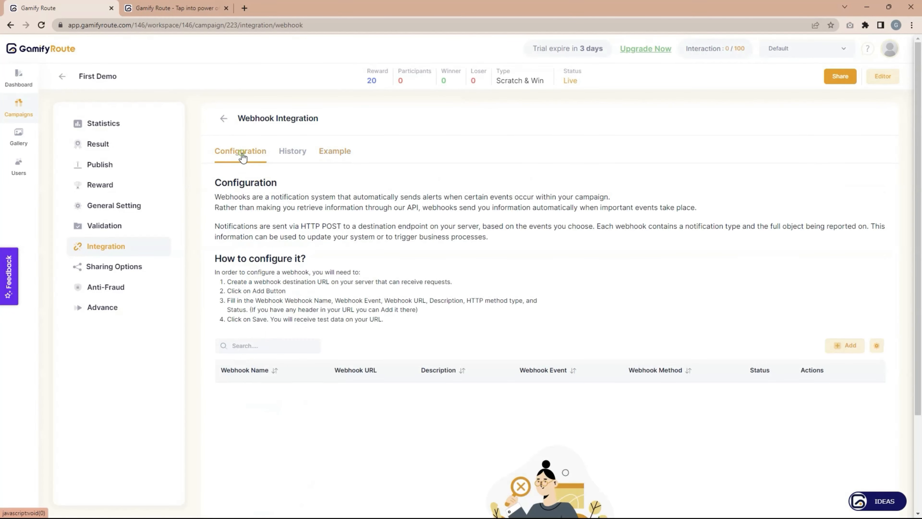
left_click(107, 268)
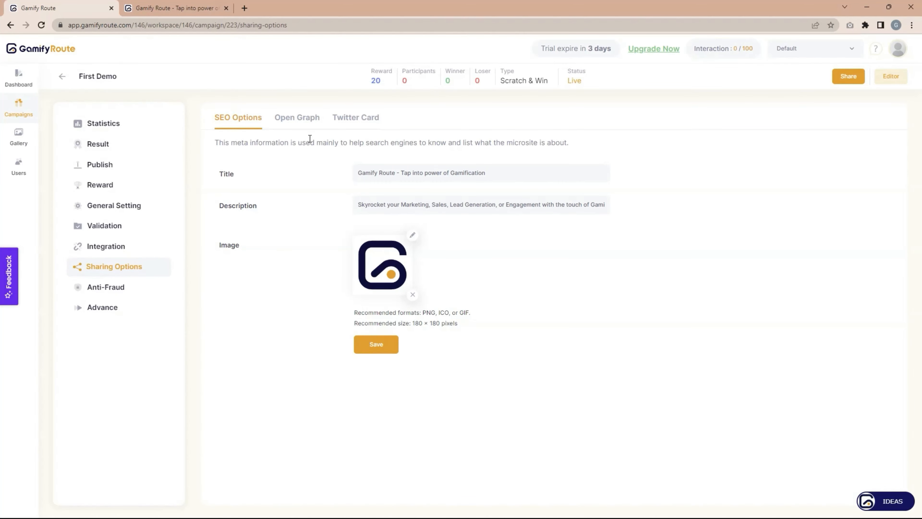
Review the Open Graph and Twitter Card sharing settings, then go to Anti-Fraud.
left_click(308, 118)
left_click(366, 119)
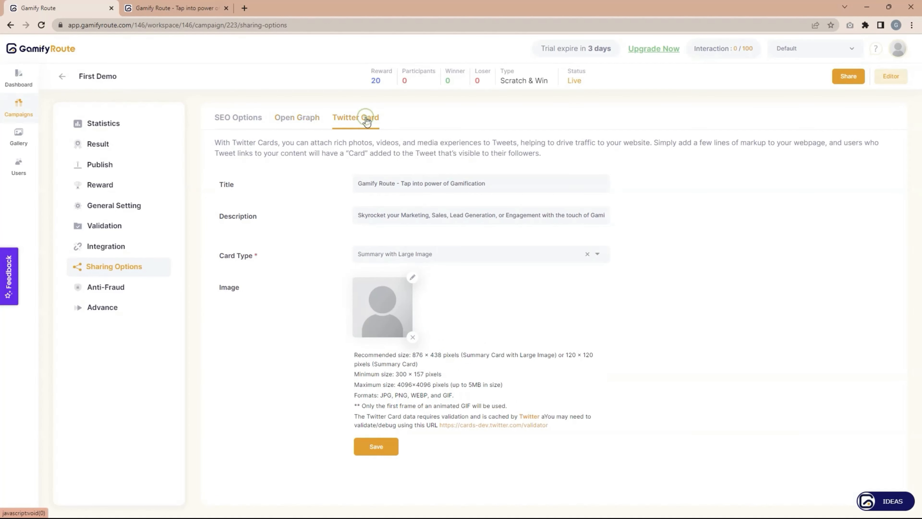
left_click(96, 295)
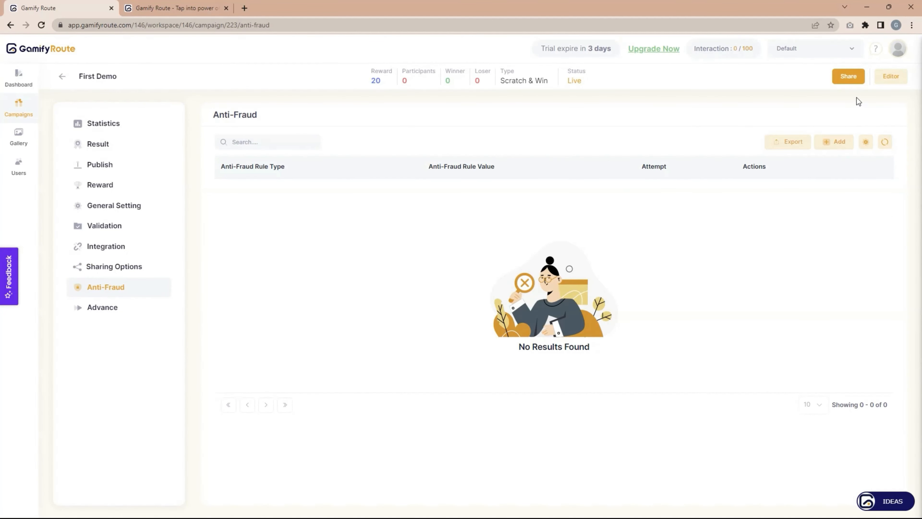
Start a new anti-fraud rule, try the IP Address and E-mail types, then discard it.
left_click(825, 144)
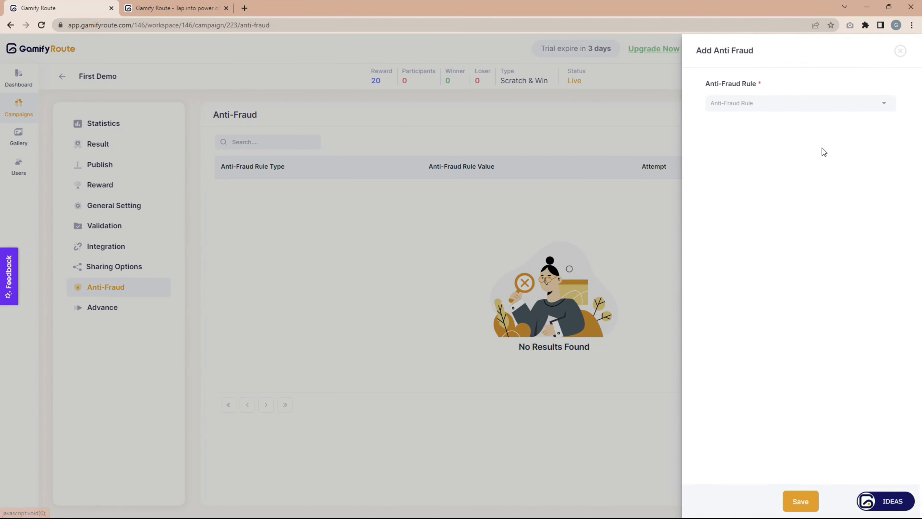
left_click(758, 103)
left_click(729, 127)
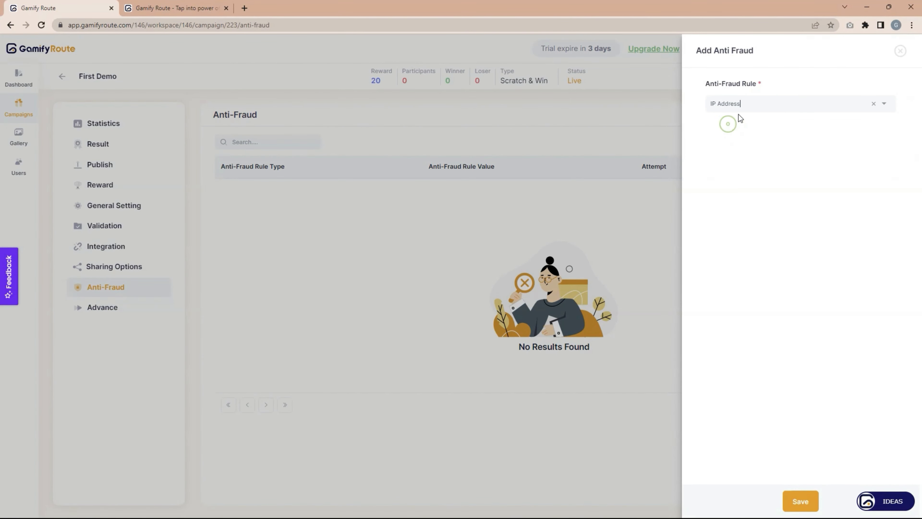
left_click(752, 103)
left_click(737, 142)
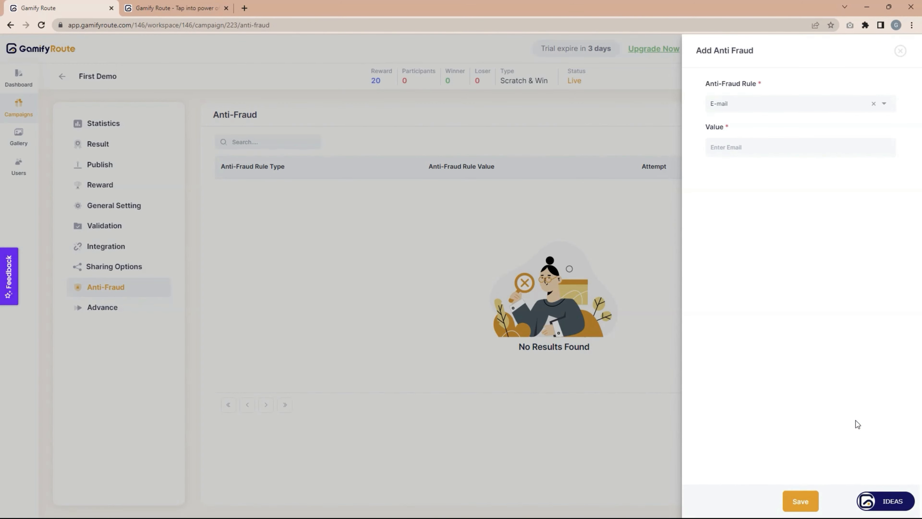
left_click(900, 51)
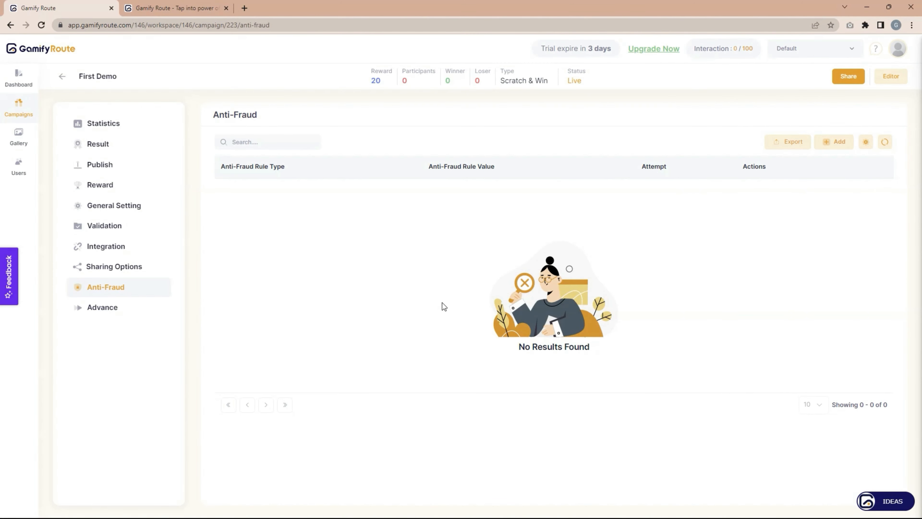
In advanced settings, try Next Play After as Custom Hours, End of the day, then Never Play Again, and return to Statistics.
left_click(109, 309)
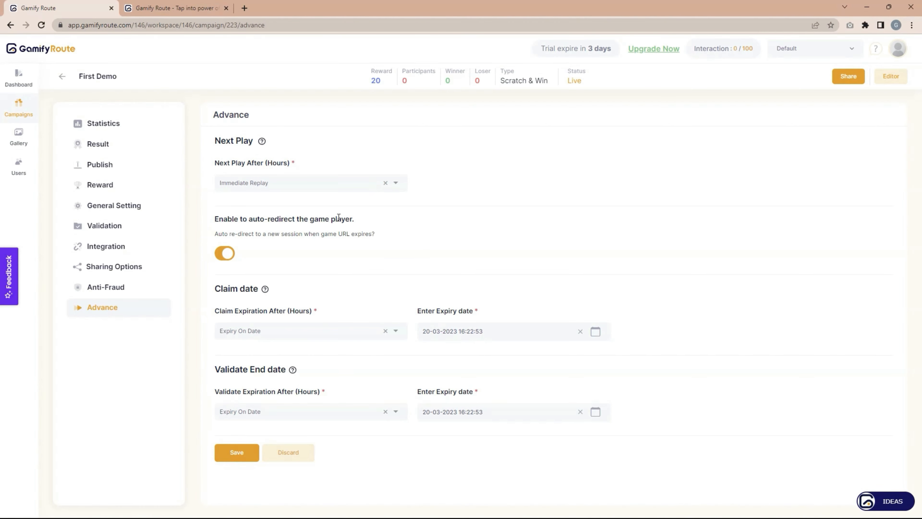
left_click(338, 188)
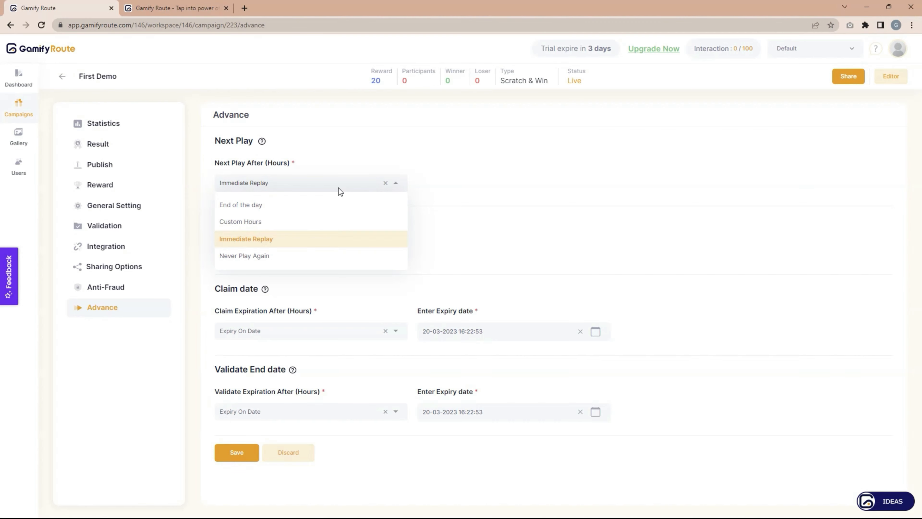
left_click(288, 222)
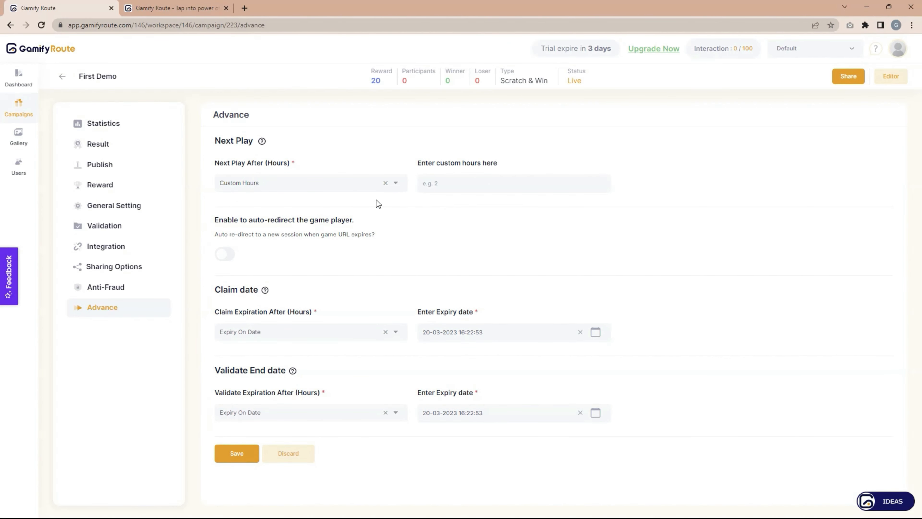
left_click(324, 183)
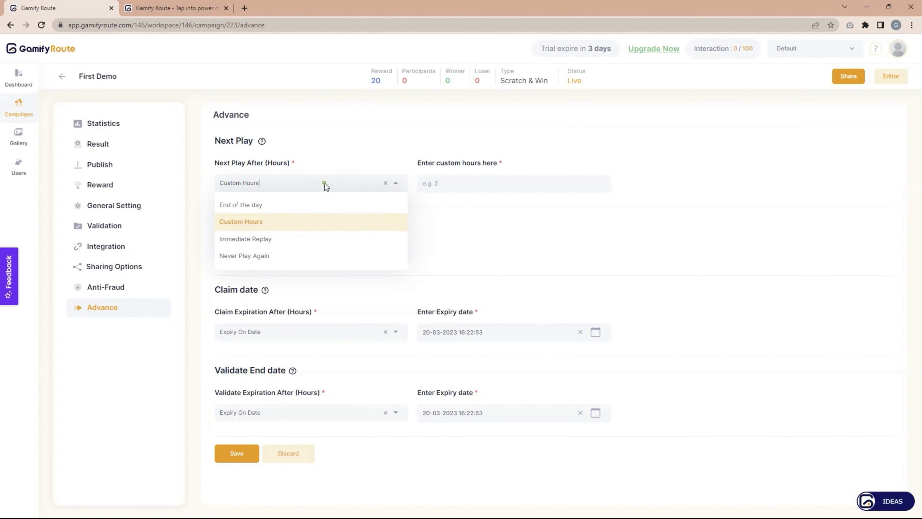
left_click(280, 205)
left_click(308, 185)
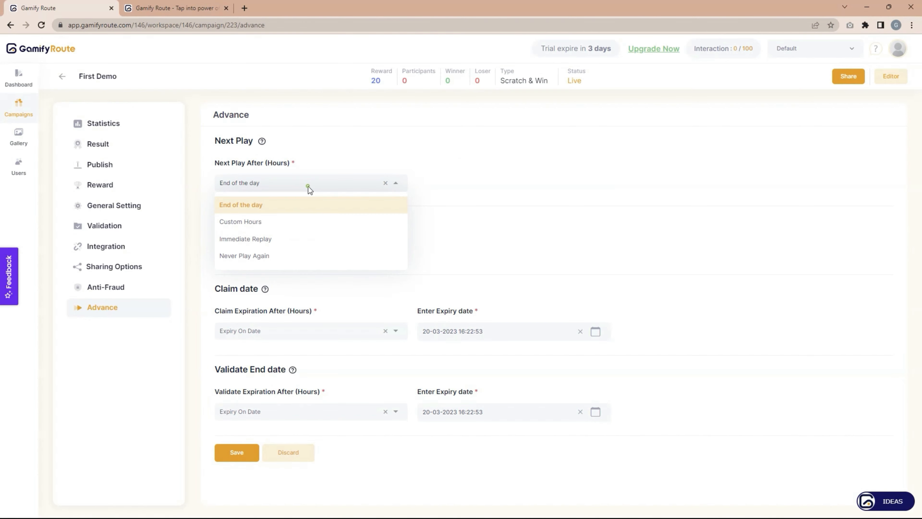
left_click(286, 256)
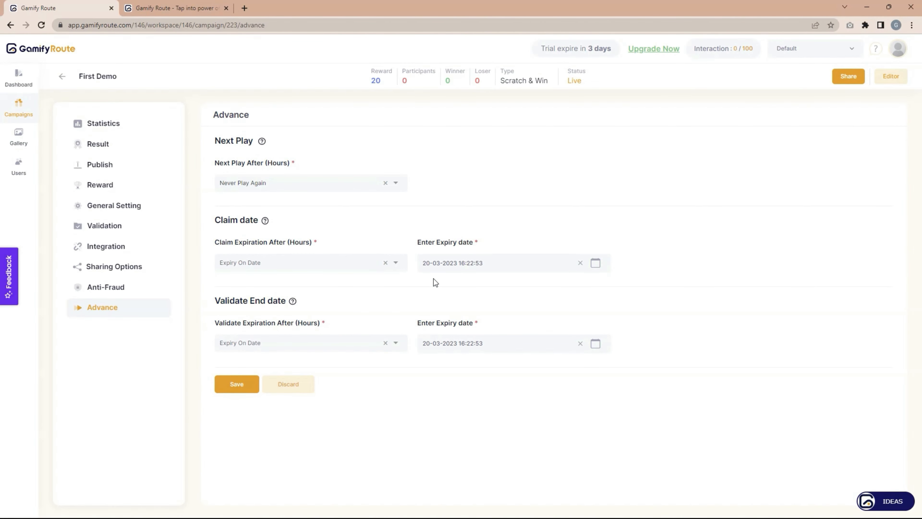
left_click(115, 124)
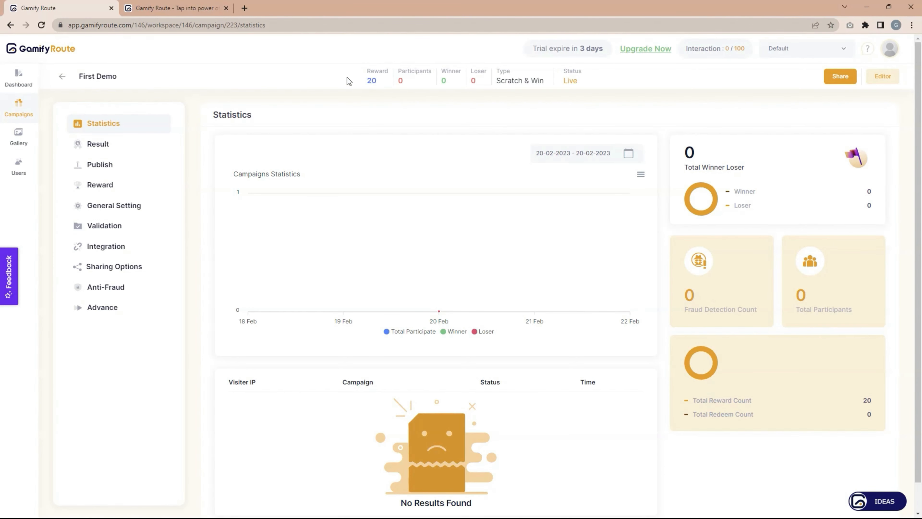
View First Demo's share link, close it, and go back to the Campaigns list.
left_click_drag(348, 82, 575, 91)
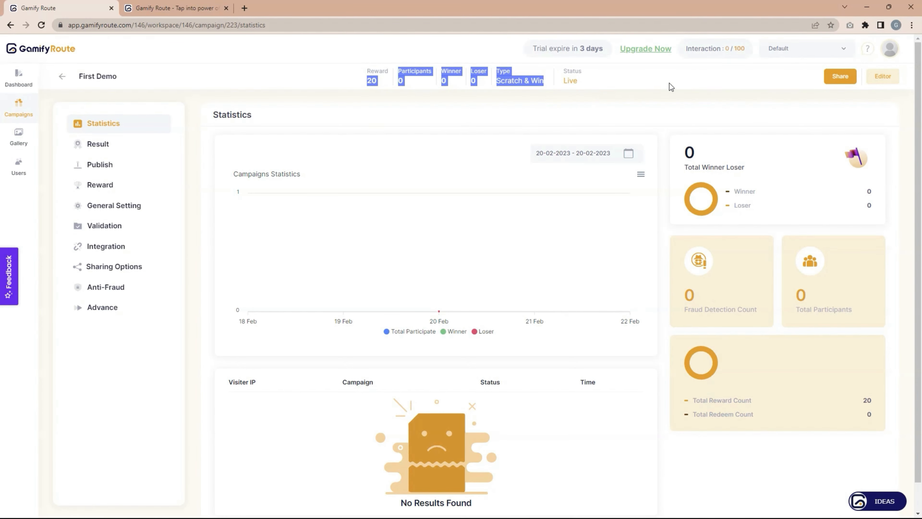
left_click(839, 76)
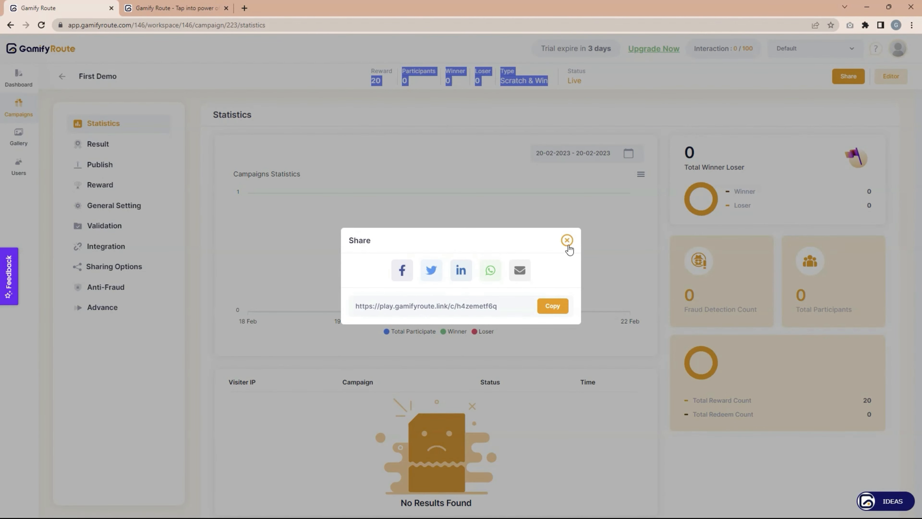
left_click(568, 241)
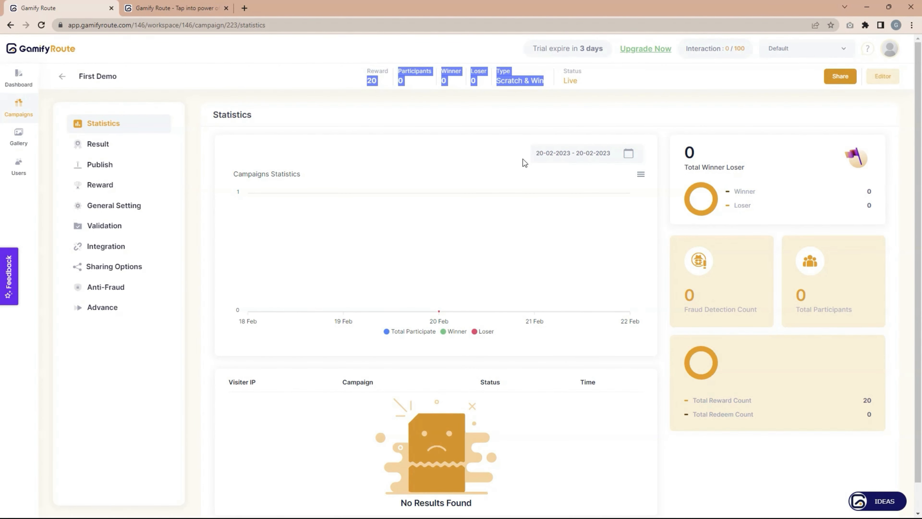
left_click(20, 113)
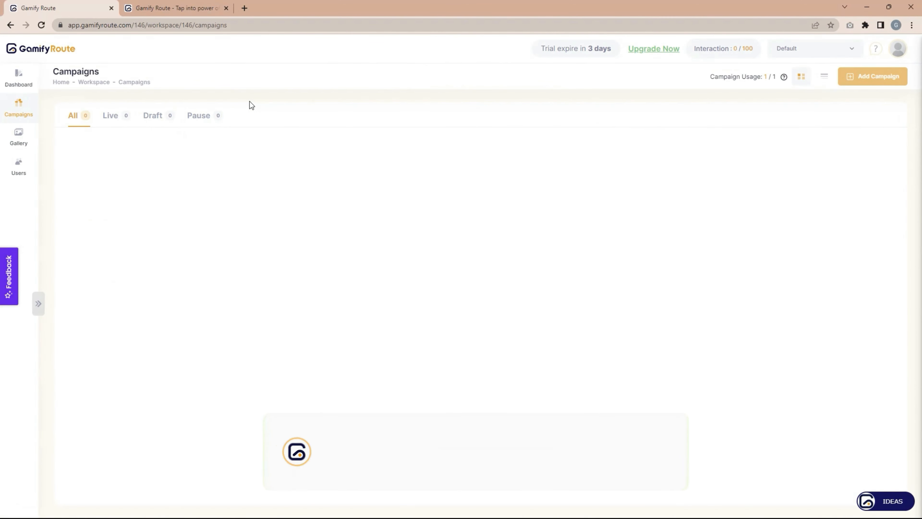